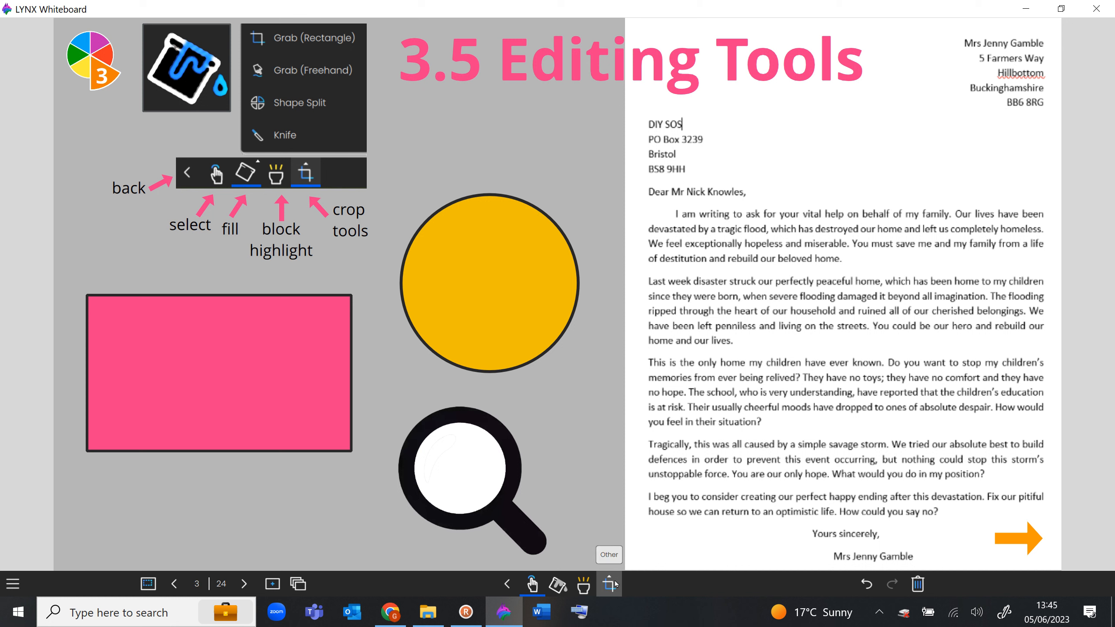
Fill the pink rectangle with green #06c270 and the grey page background with blue #0060f0
{"action": "left_click", "coordinate": [558, 587]}
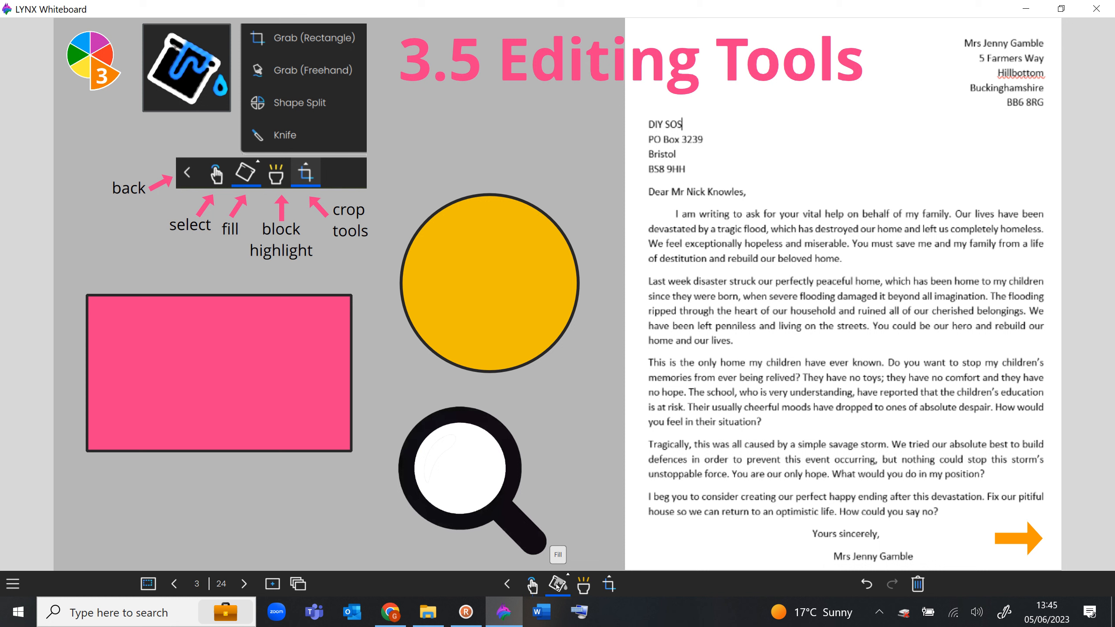
{"action": "left_click", "coordinate": [558, 586]}
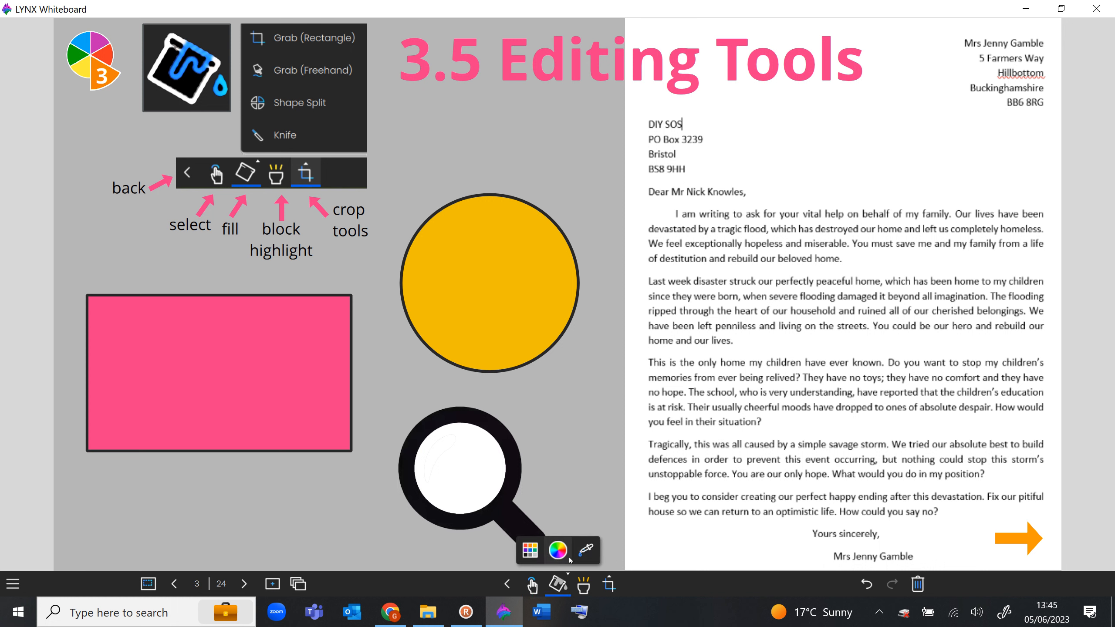
{"action": "left_click", "coordinate": [531, 552]}
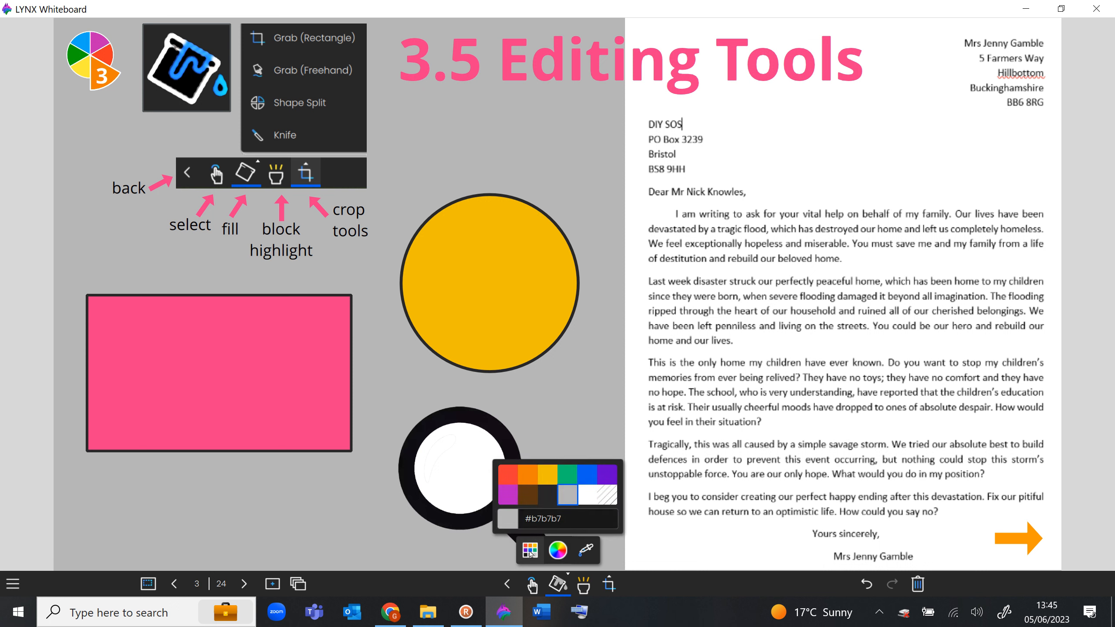
{"action": "left_click", "coordinate": [567, 479]}
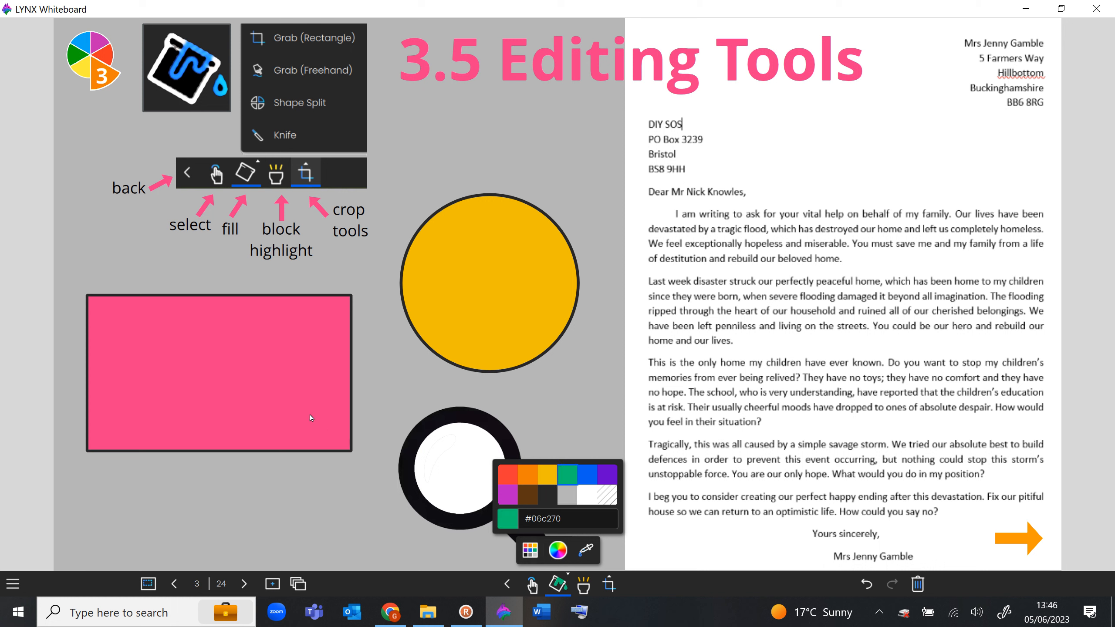
{"action": "left_click", "coordinate": [292, 413]}
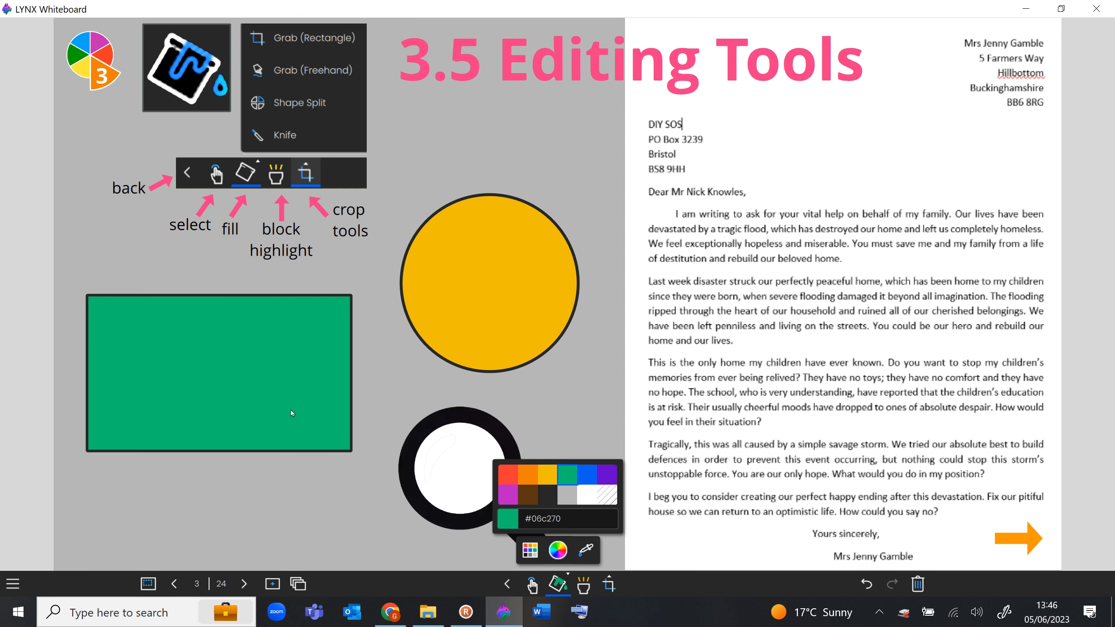
{"action": "left_click", "coordinate": [583, 474]}
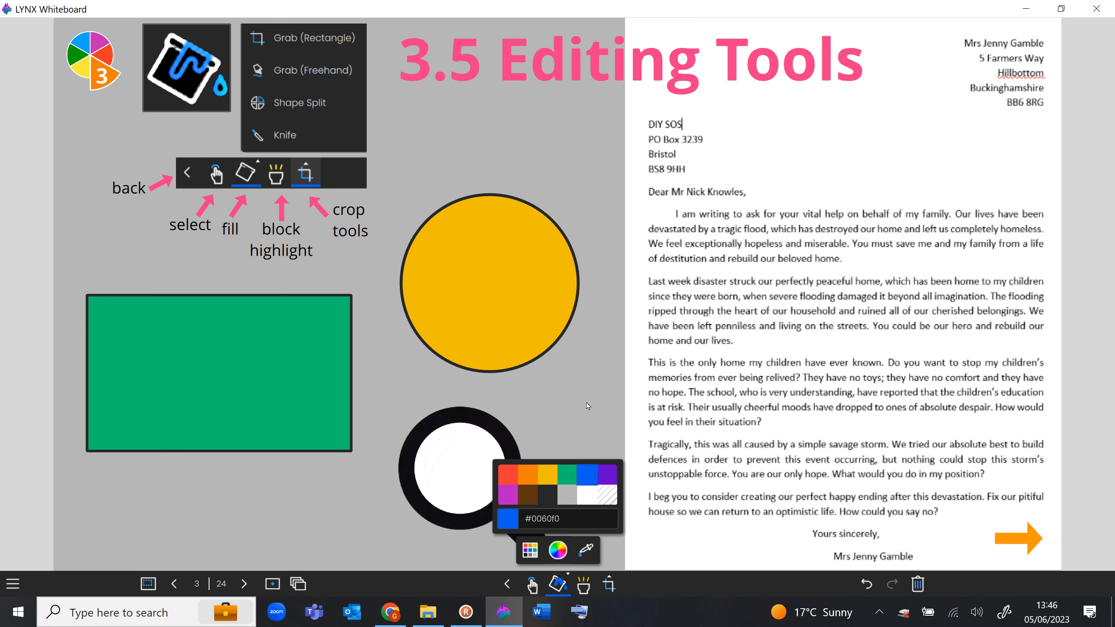
{"action": "left_click", "coordinate": [587, 386]}
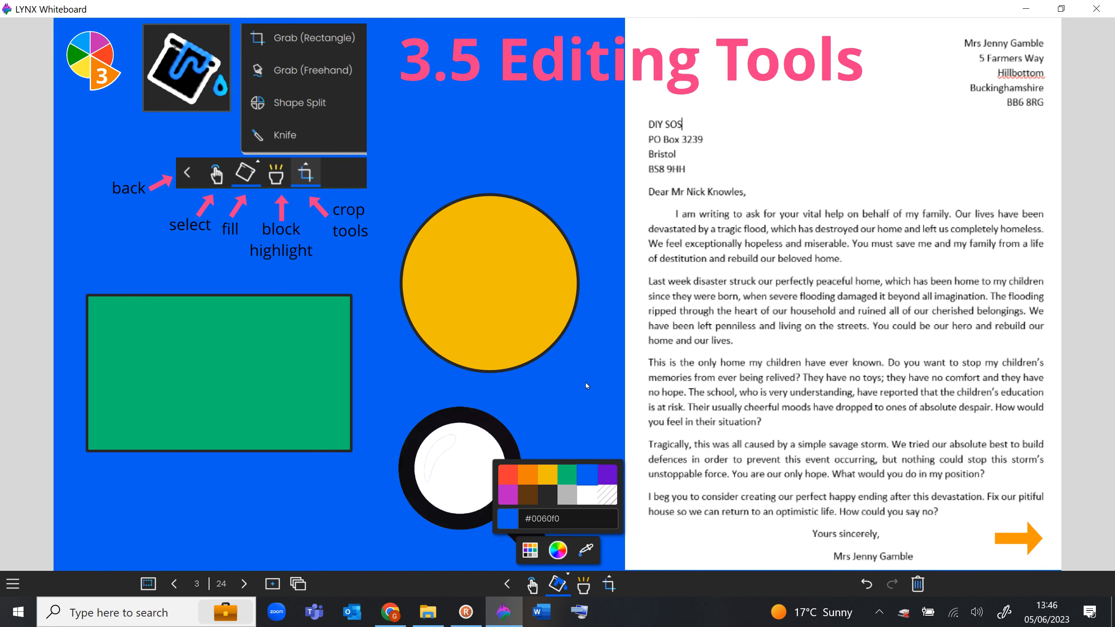
Fill the magnifying glass's white lens with the transparent colour and move the glass slightly to the right
{"action": "left_click", "coordinate": [608, 500]}
{"action": "left_click", "coordinate": [459, 487]}
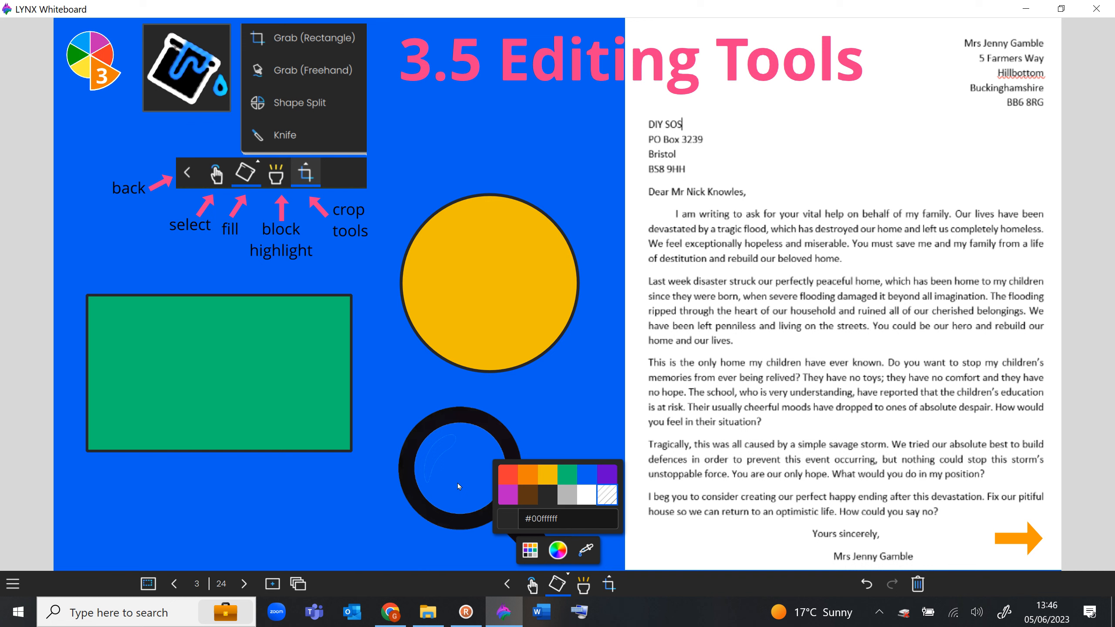
{"action": "left_click", "coordinate": [533, 584]}
{"action": "left_click_drag", "start_coordinate": [478, 522], "coordinate": [504, 520]}
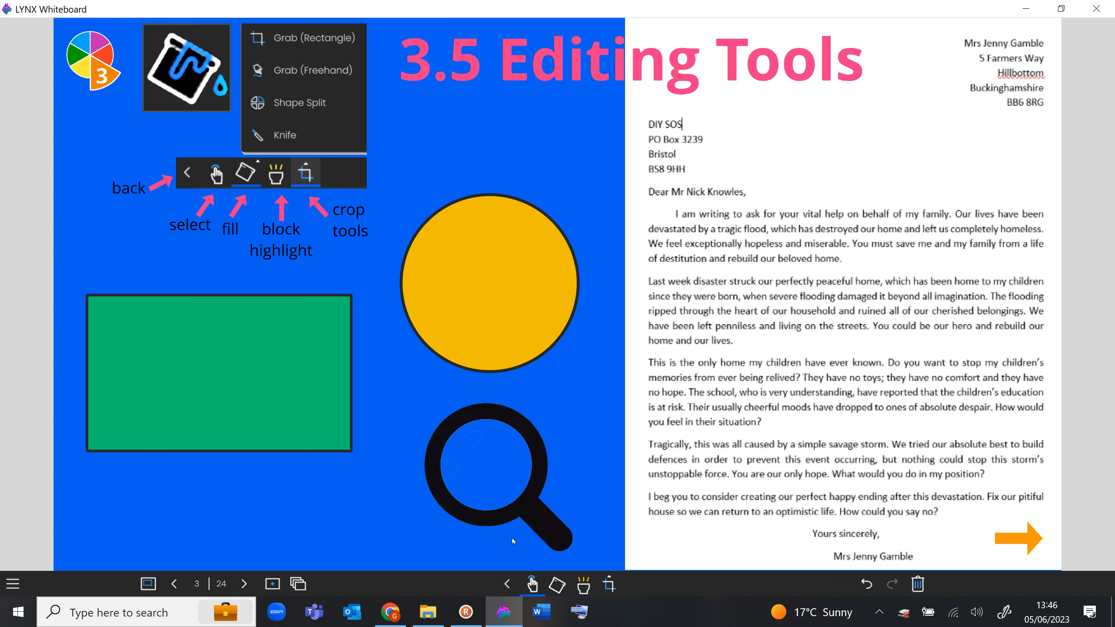
Mix a muted red on the fill colour wheel and fill the blue page background with it
{"action": "left_click", "coordinate": [556, 588]}
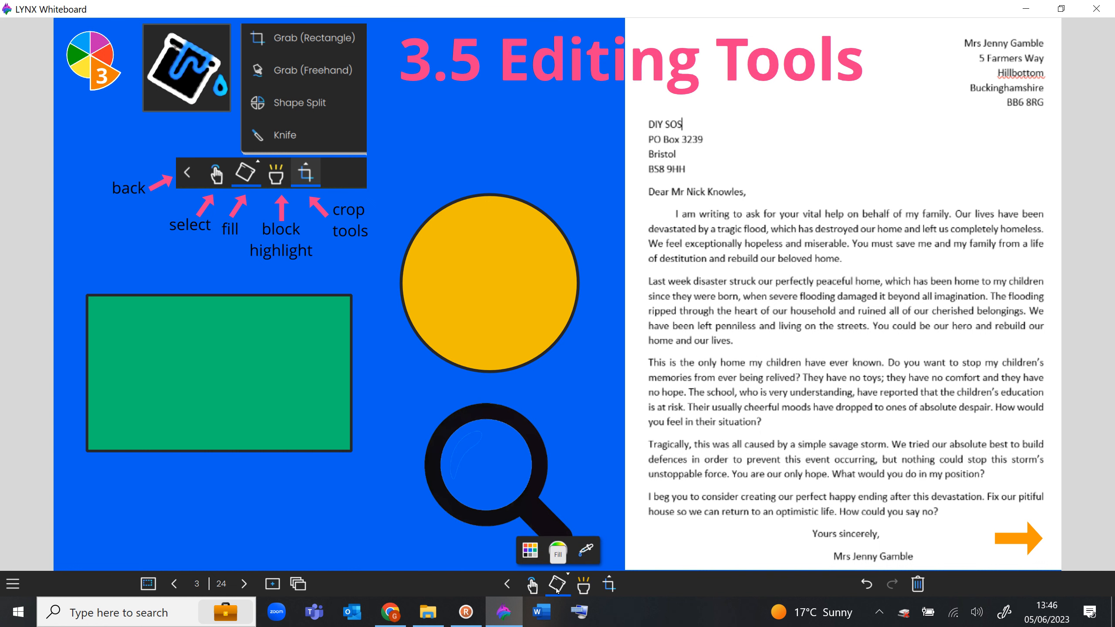
{"action": "left_click", "coordinate": [558, 552]}
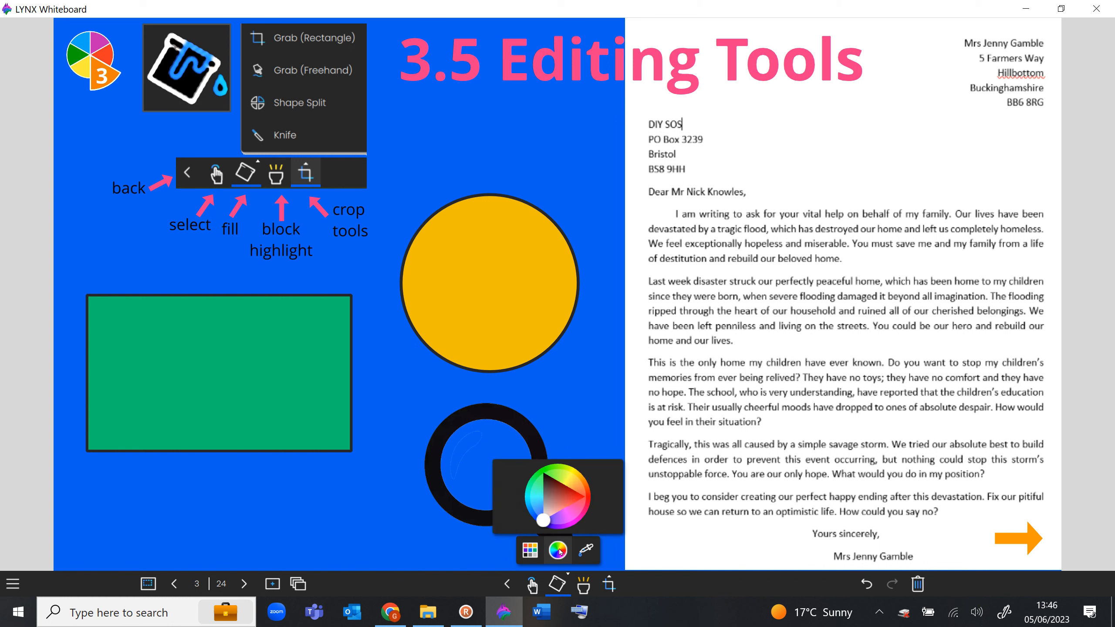
{"action": "left_click_drag", "start_coordinate": [554, 526], "coordinate": [563, 497]}
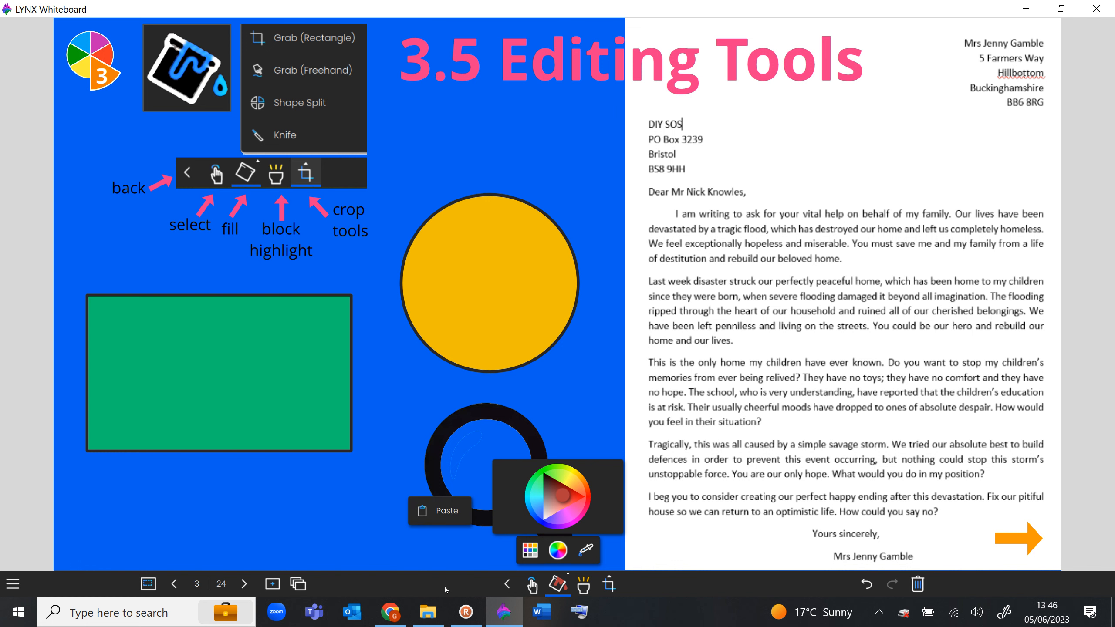
{"action": "left_click", "coordinate": [338, 506]}
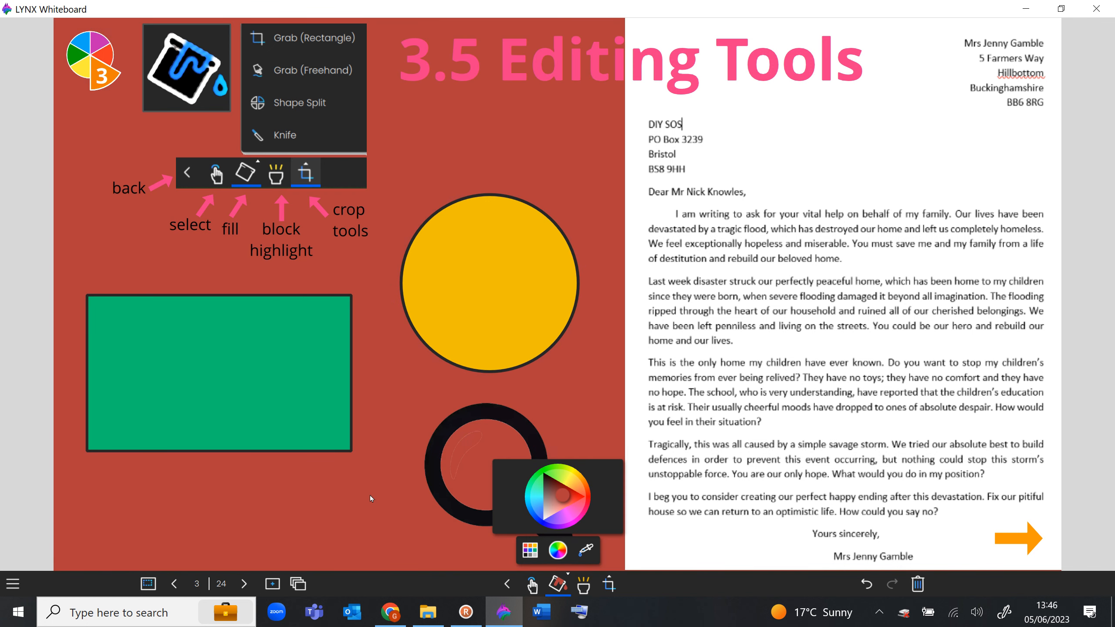
Sample the light blue from the segmented wheel logo with the colour picker and fill the page background with it
{"action": "left_click", "coordinate": [583, 557]}
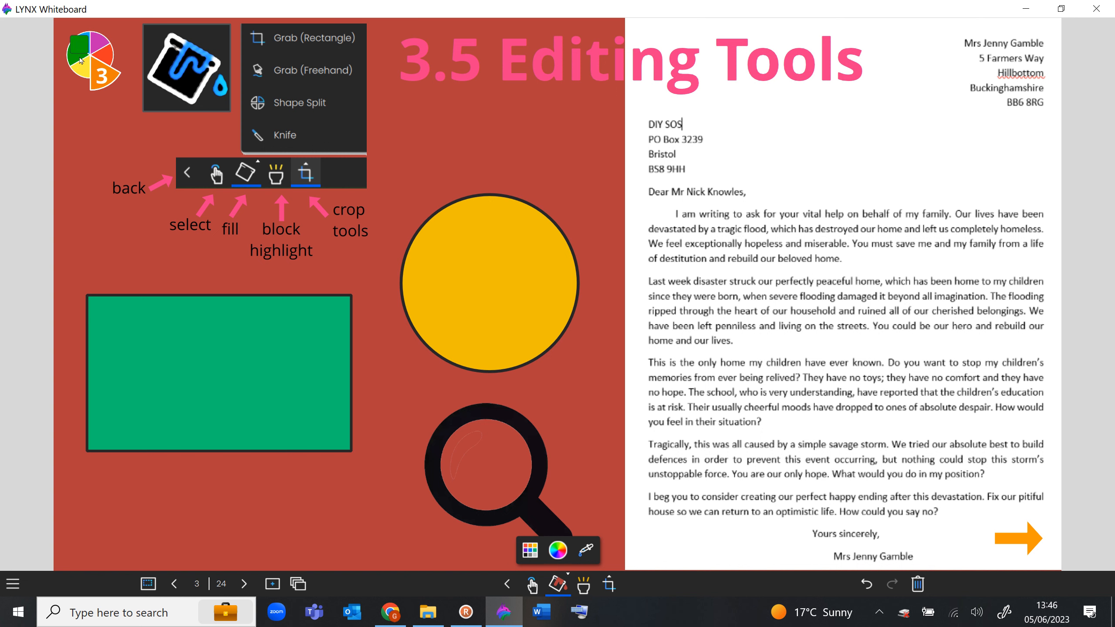
{"action": "left_click", "coordinate": [86, 48]}
{"action": "left_click", "coordinate": [79, 236]}
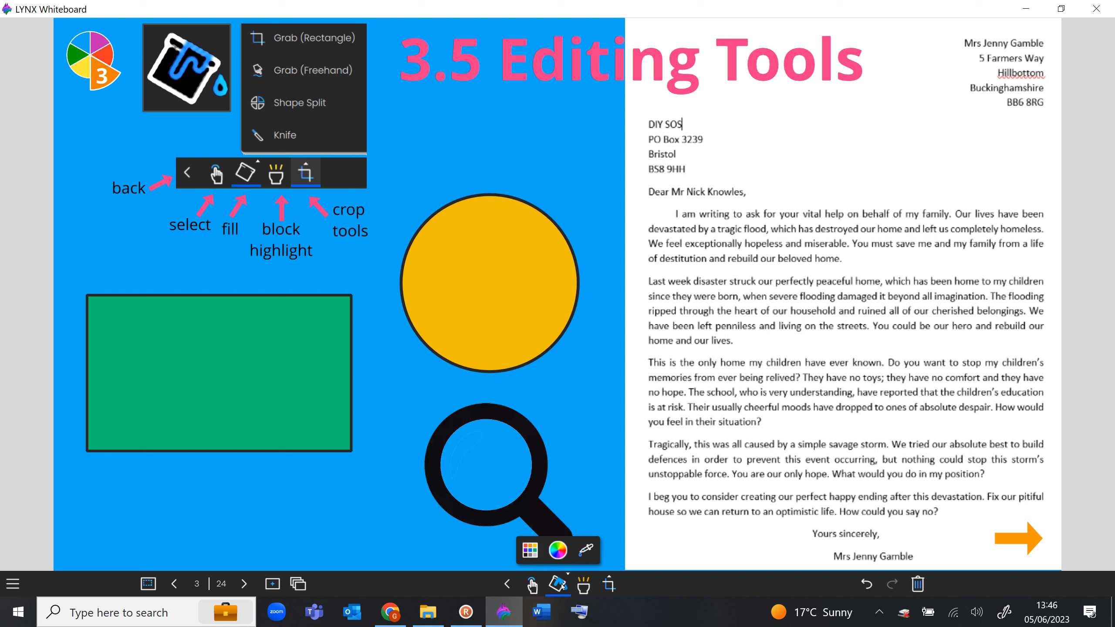
Block-highlight the letter's first body paragraph in yellow and its second body paragraph in orange #f08000
{"action": "left_click", "coordinate": [583, 592]}
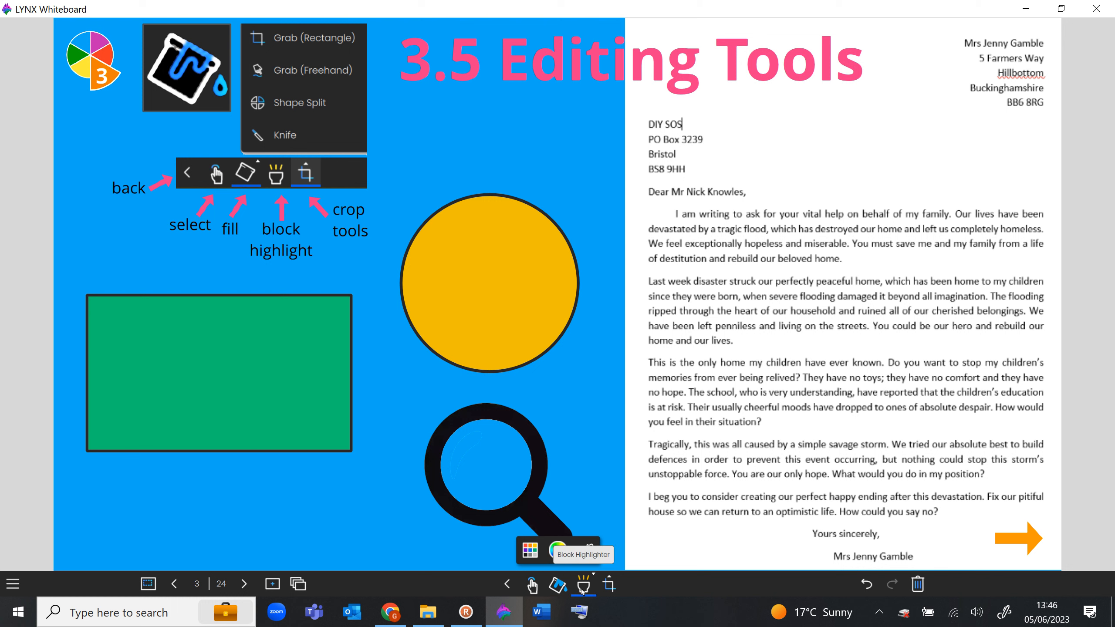
{"action": "left_click_drag", "start_coordinate": [636, 207], "coordinate": [1049, 272]}
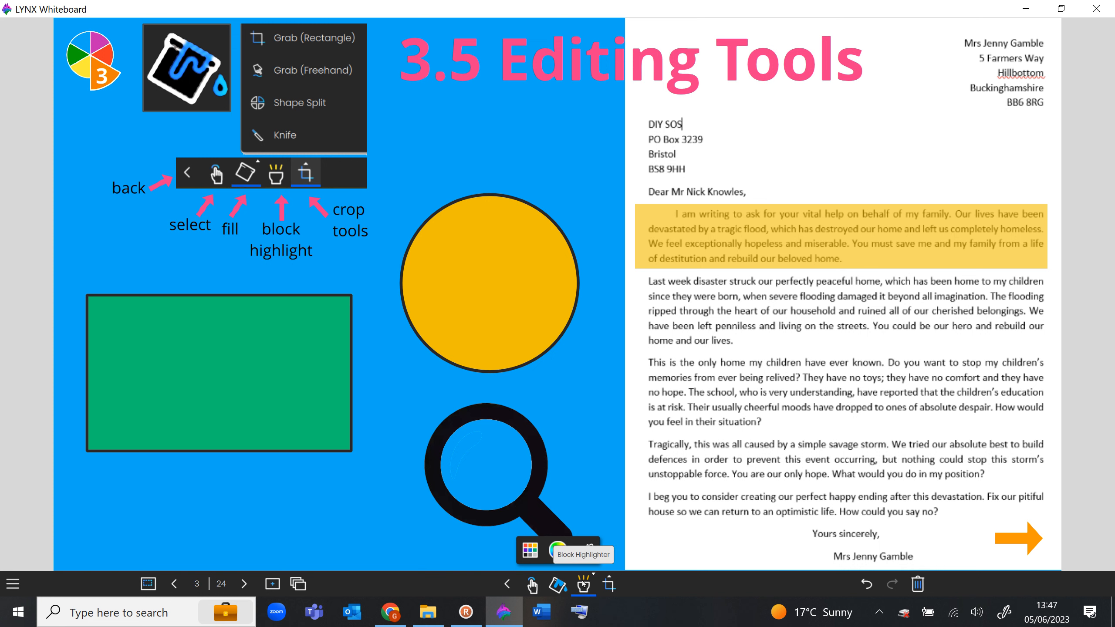
{"action": "left_click", "coordinate": [530, 551]}
{"action": "left_click", "coordinate": [528, 475]}
{"action": "mouse_move", "coordinate": [641, 271]}
{"action": "left_mouse_down"}
{"action": "mouse_move", "coordinate": [767, 330]}
{"action": "mouse_move", "coordinate": [991, 330]}
{"action": "mouse_move", "coordinate": [1054, 341]}
{"action": "mouse_move", "coordinate": [1049, 354]}
{"action": "left_mouse_up"}
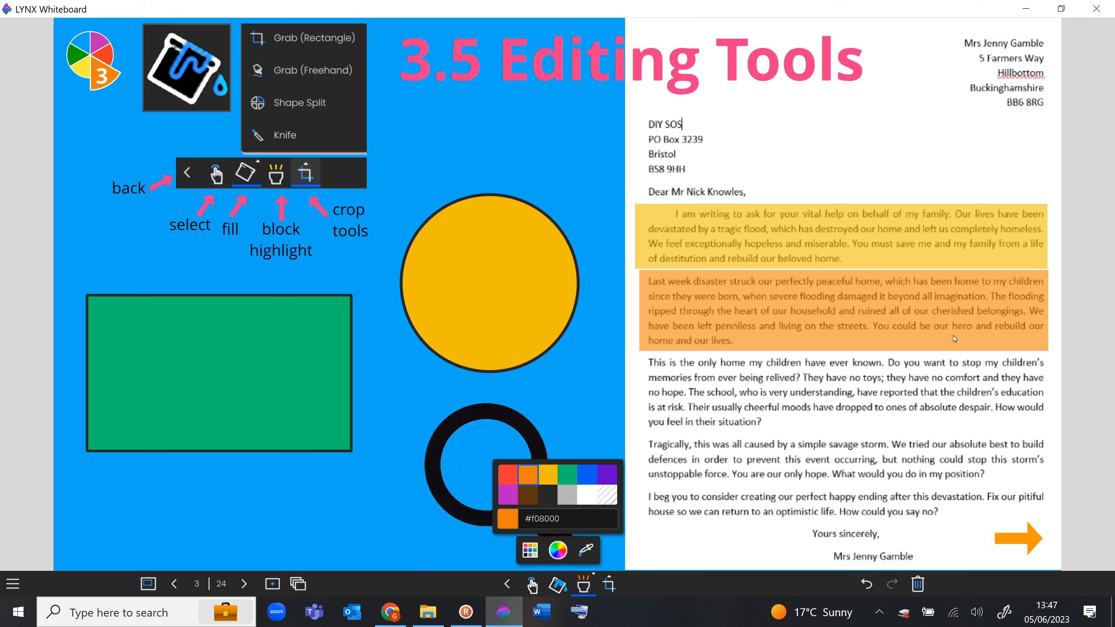
Select the yellow highlight block and lower its opacity to roughly 60 percent
{"action": "left_click", "coordinate": [532, 586]}
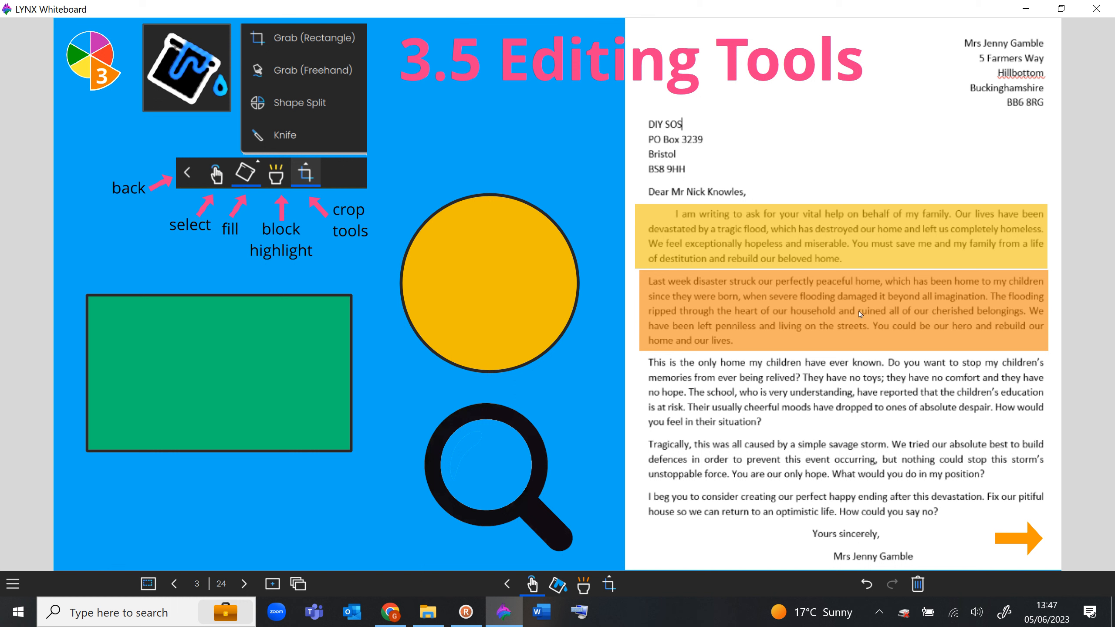
{"action": "left_click", "coordinate": [877, 262]}
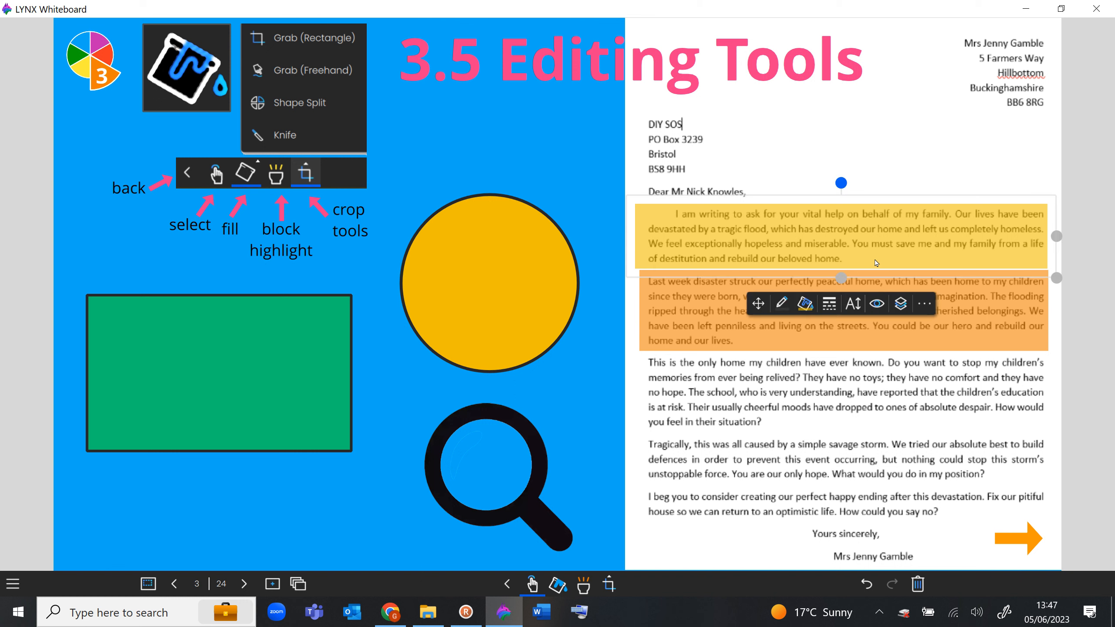
{"action": "left_click", "coordinate": [878, 304]}
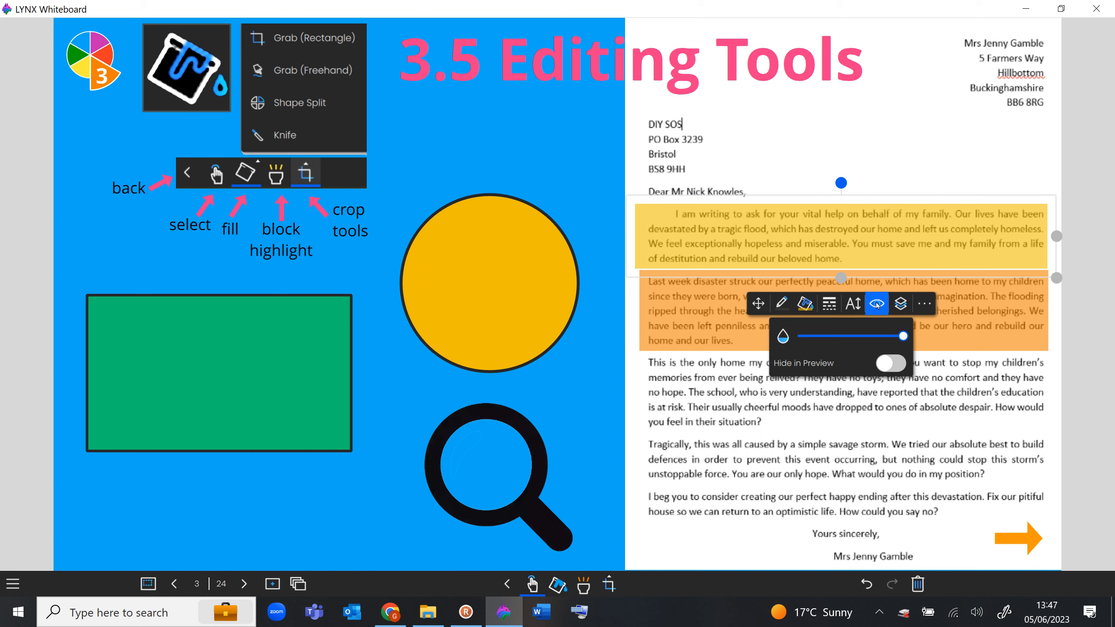
{"action": "left_click_drag", "start_coordinate": [903, 332], "coordinate": [877, 338]}
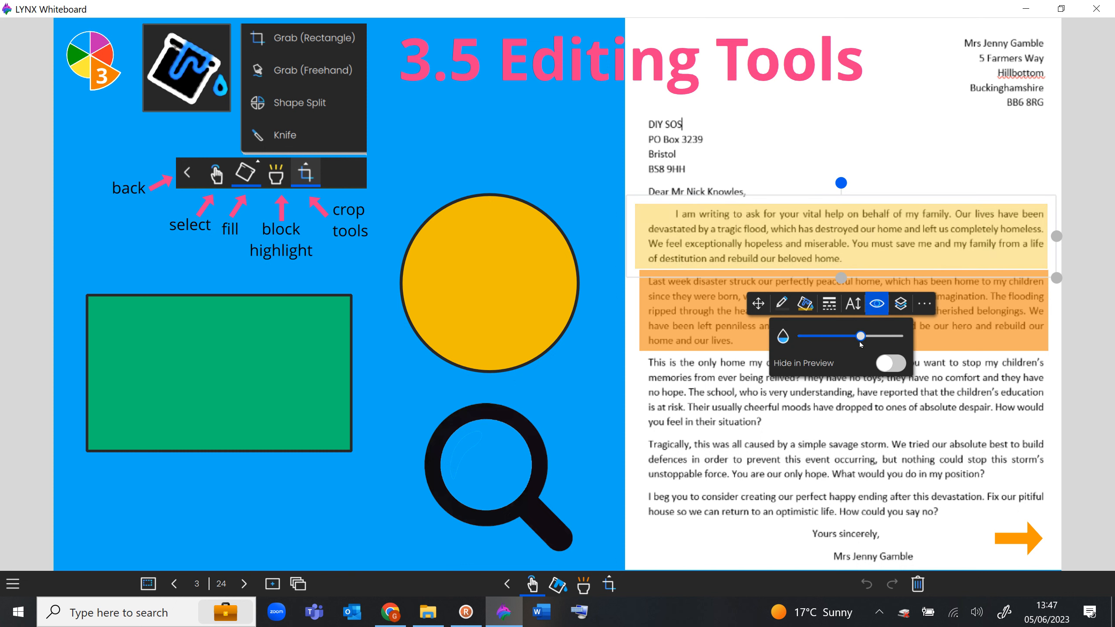
Lower the orange highlight block's opacity to roughly two thirds and deselect it
{"action": "left_click", "coordinate": [739, 330]}
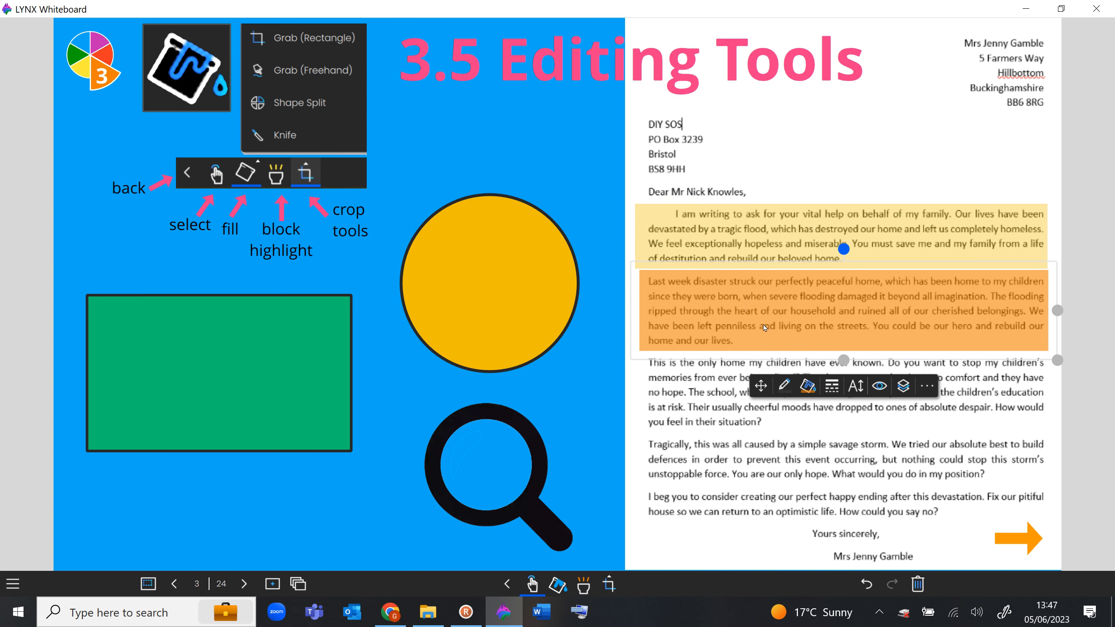
{"action": "left_click", "coordinate": [876, 388]}
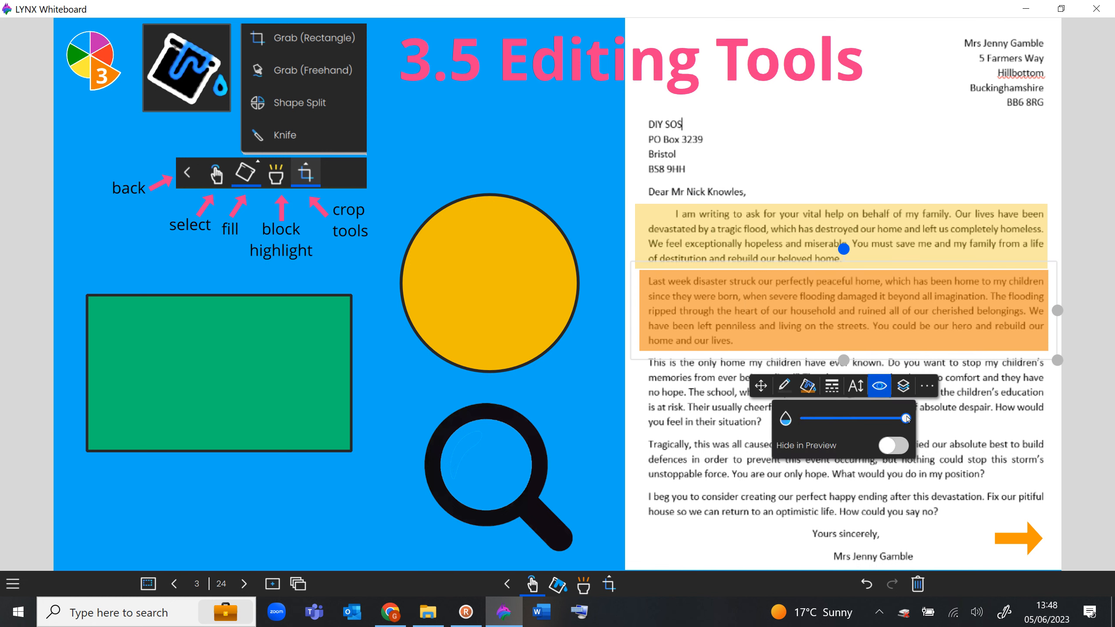
{"action": "left_click_drag", "start_coordinate": [892, 422], "coordinate": [868, 425]}
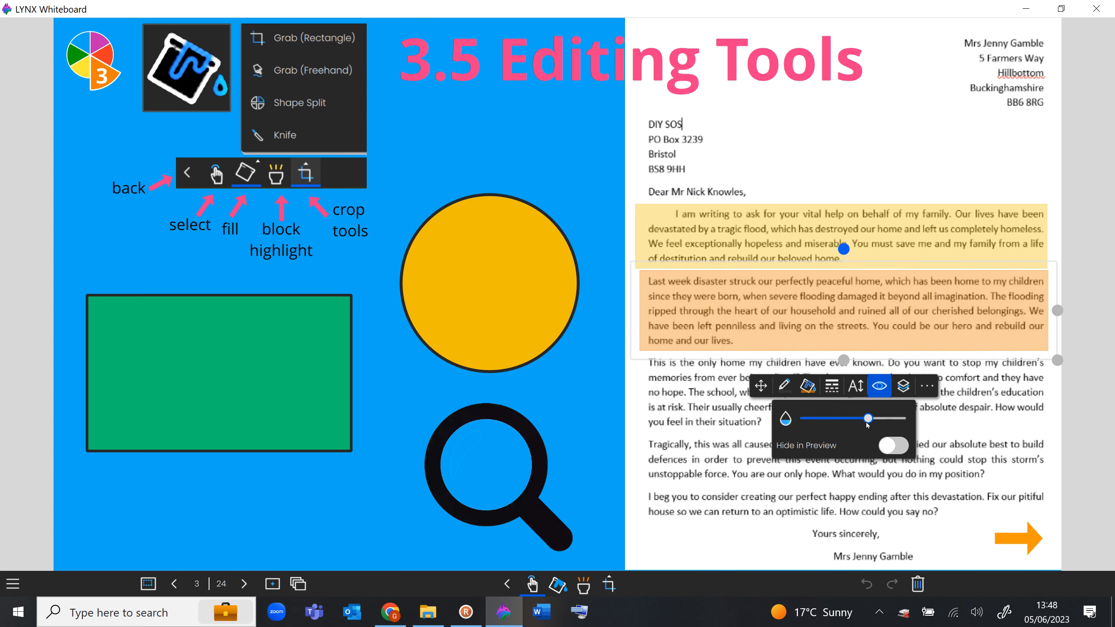
{"action": "left_click", "coordinate": [709, 475]}
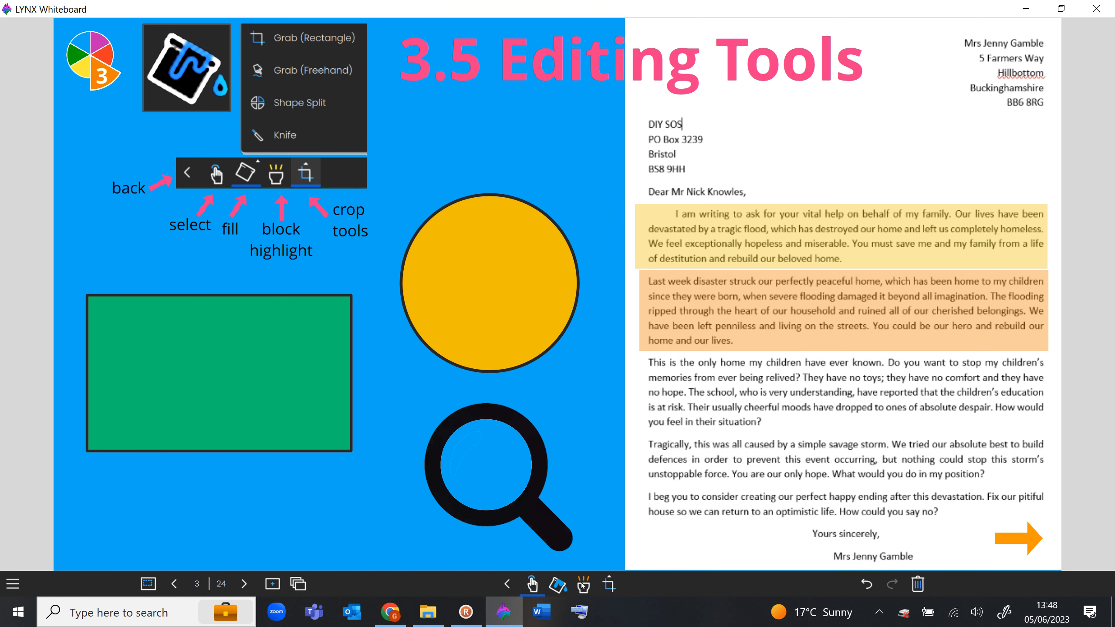
Capture the letter's third body paragraph with Grab (Rectangle) and move the captured copy above the yellow highlight
{"action": "left_click", "coordinate": [610, 585]}
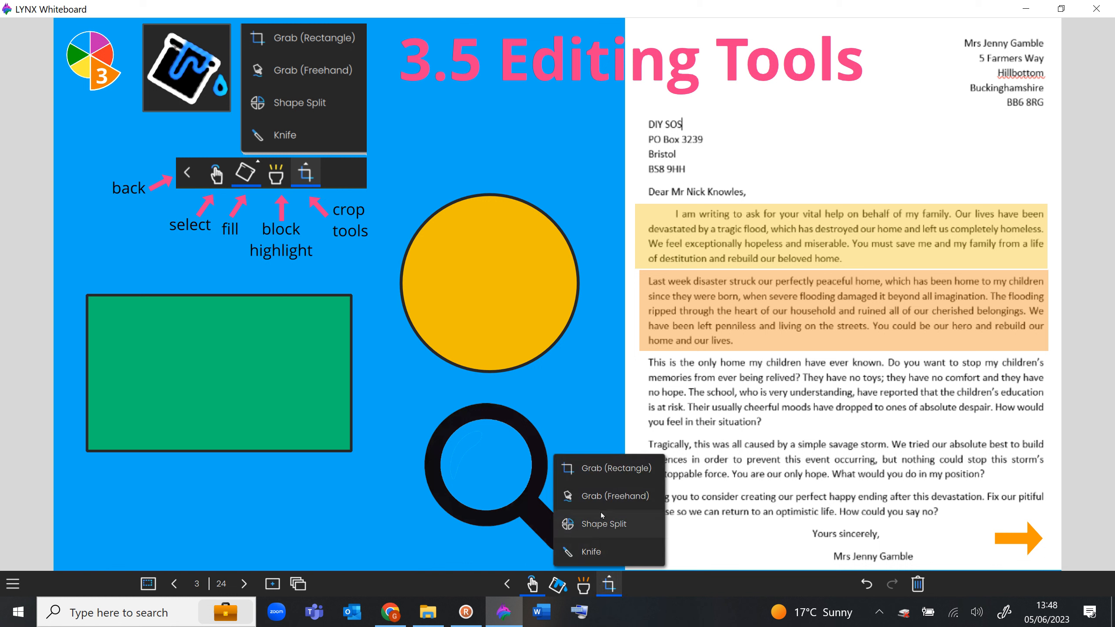
{"action": "left_click", "coordinate": [608, 471]}
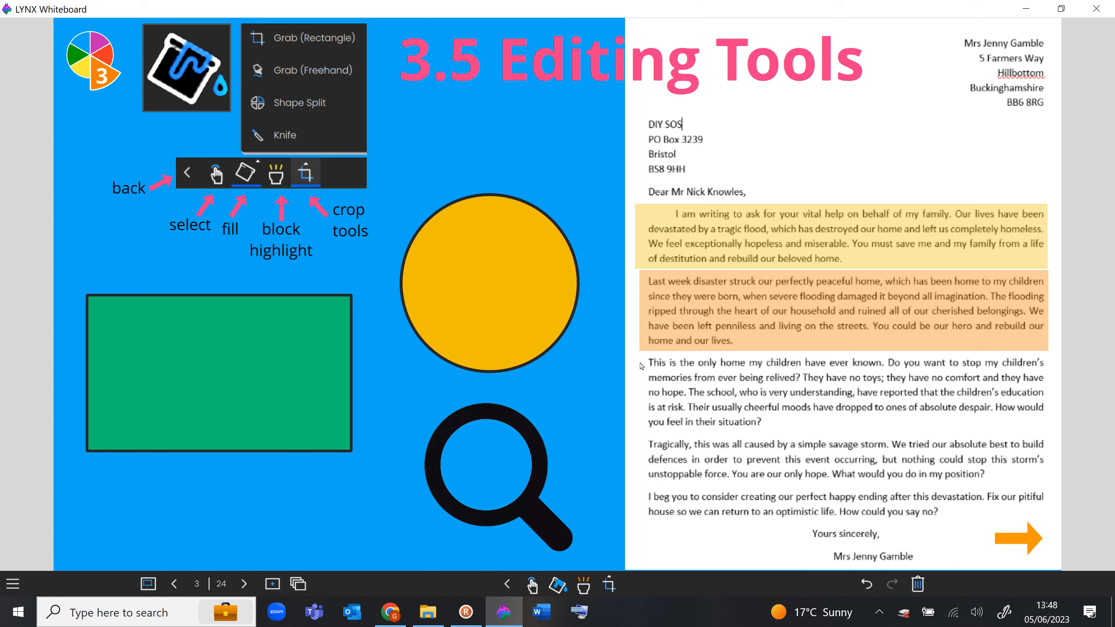
{"action": "left_click_drag", "start_coordinate": [642, 355], "coordinate": [858, 165]}
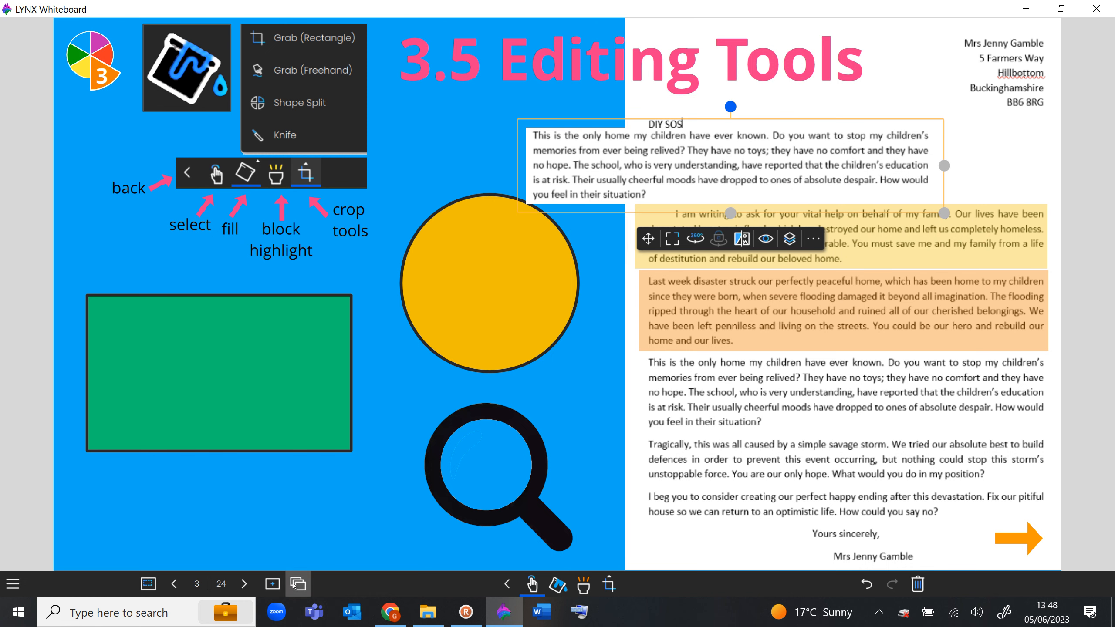
Show the page thumbnails and copy the captured paragraph and the yellow circle onto page 5, Search
{"action": "left_click", "coordinate": [294, 586]}
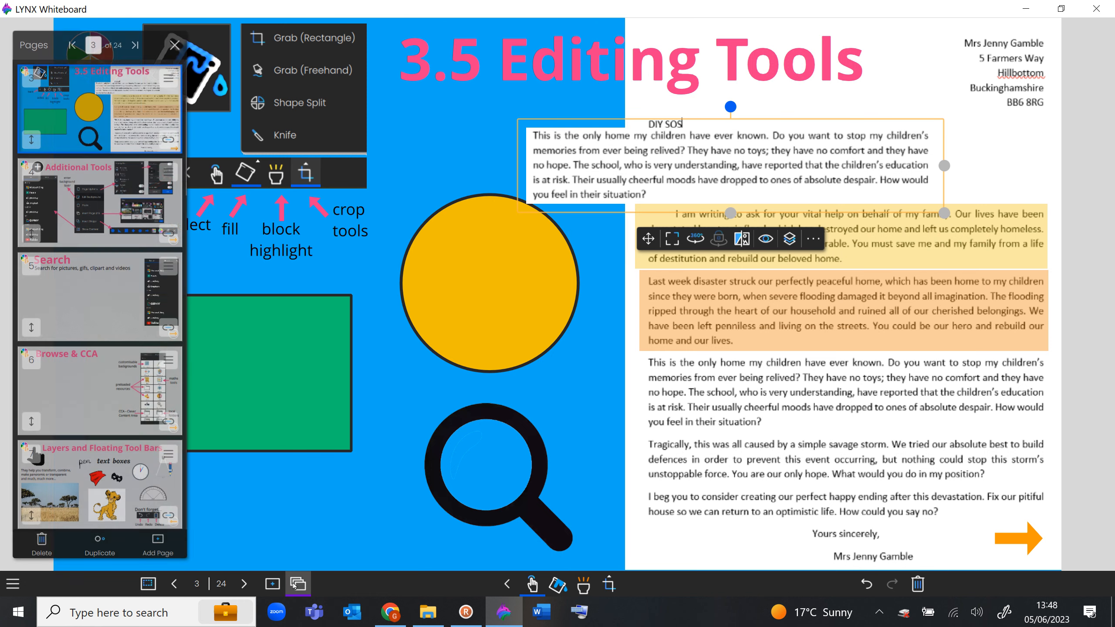
{"action": "left_click_drag", "start_coordinate": [687, 198], "coordinate": [99, 313]}
{"action": "left_click_drag", "start_coordinate": [465, 278], "coordinate": [50, 304]}
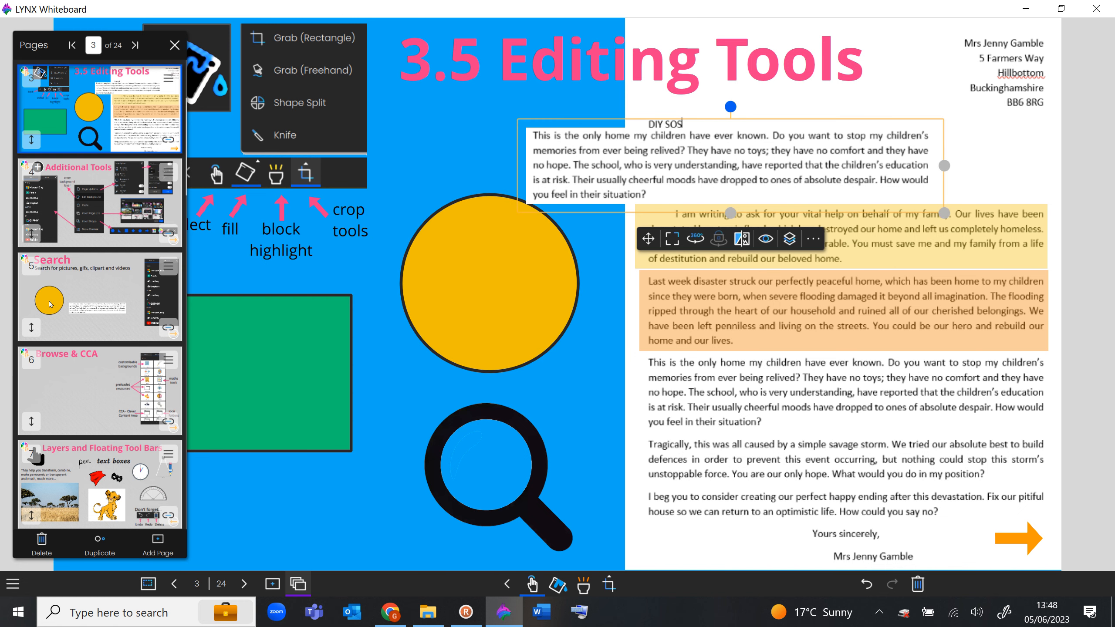
Delete the captured paragraph from page 3 by dropping it in the bin, and undo the deletion
{"action": "left_click_drag", "start_coordinate": [710, 161], "coordinate": [918, 587]}
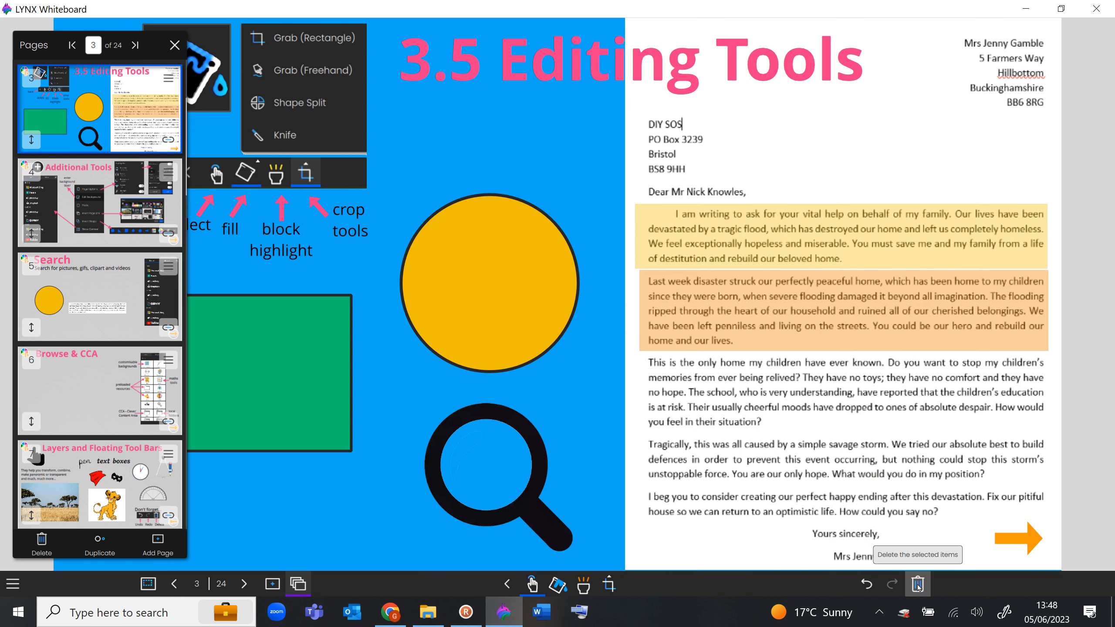
{"action": "left_click", "coordinate": [866, 585]}
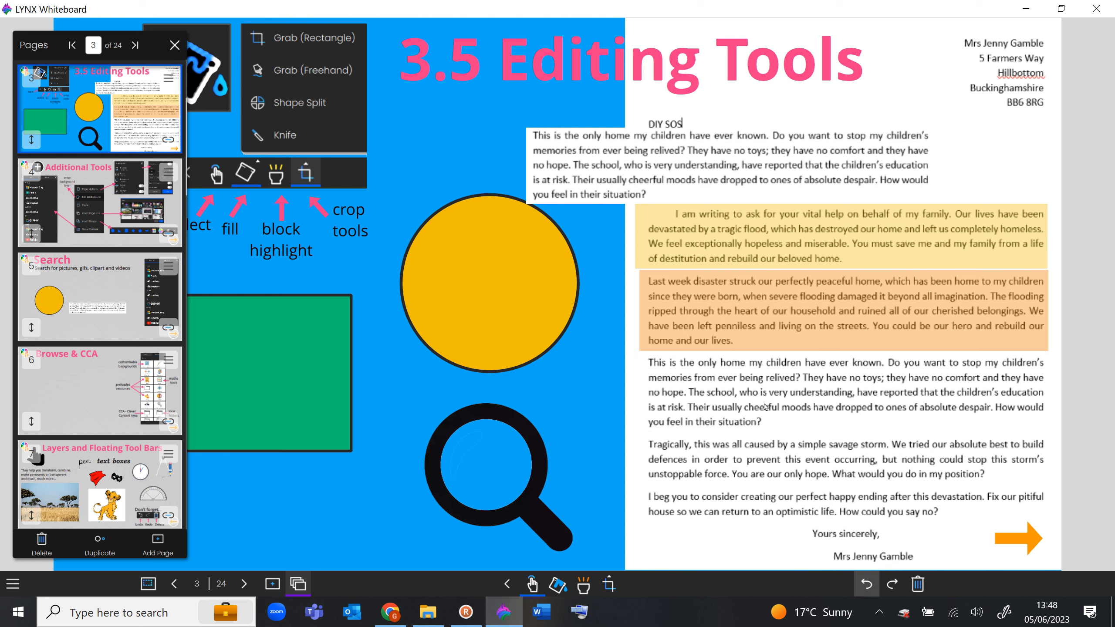
Delete the captured paragraph copy from page 3 using the object's own delete option
{"action": "left_click", "coordinate": [815, 168]}
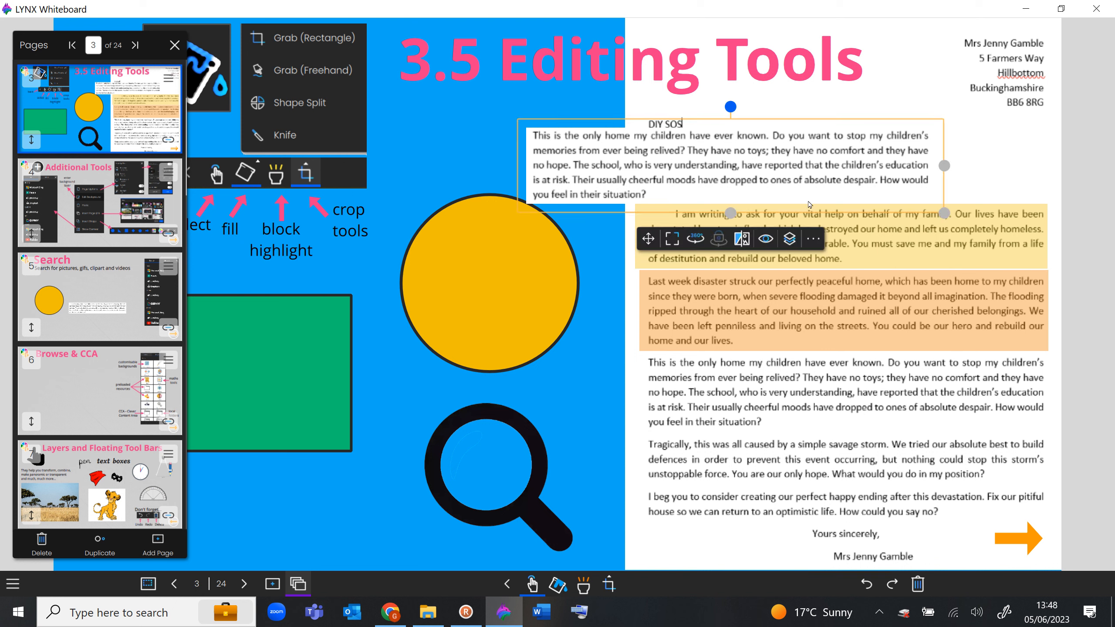
{"action": "left_click", "coordinate": [814, 241]}
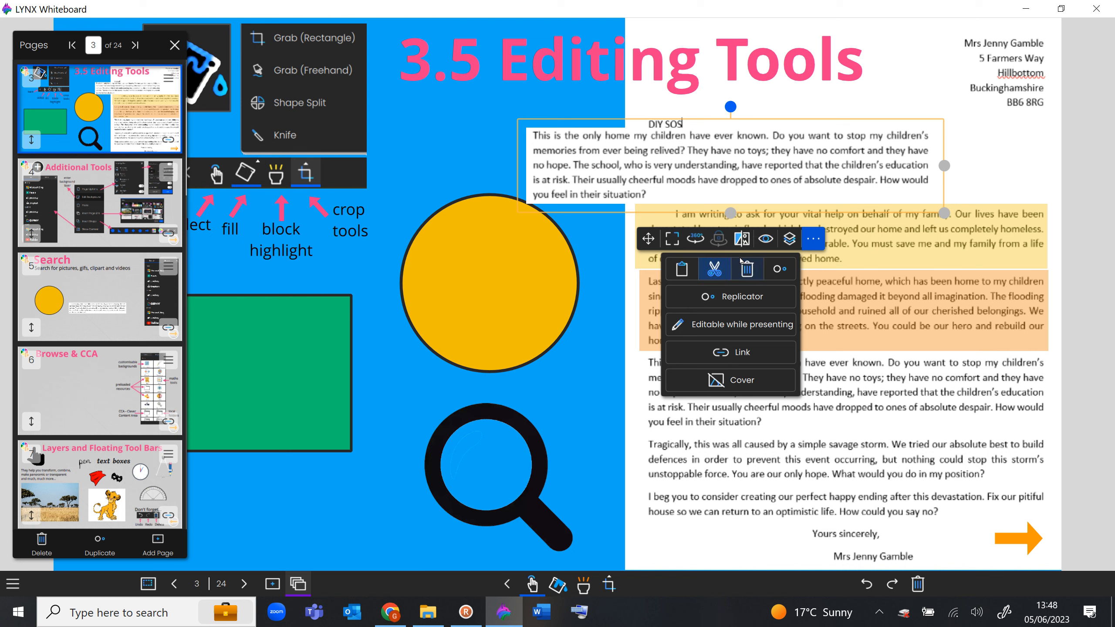
{"action": "left_click", "coordinate": [747, 270]}
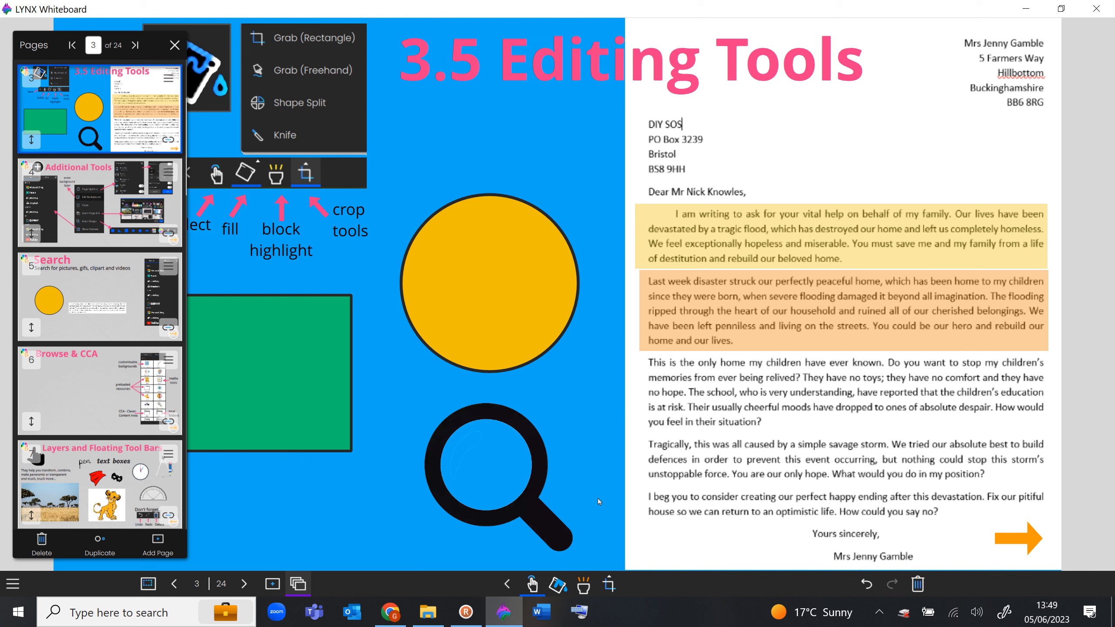
Capture the letter's sender address with Grab (Freehand), place the copy above the yellow circle, and close the page thumbnails
{"action": "left_click", "coordinate": [608, 586]}
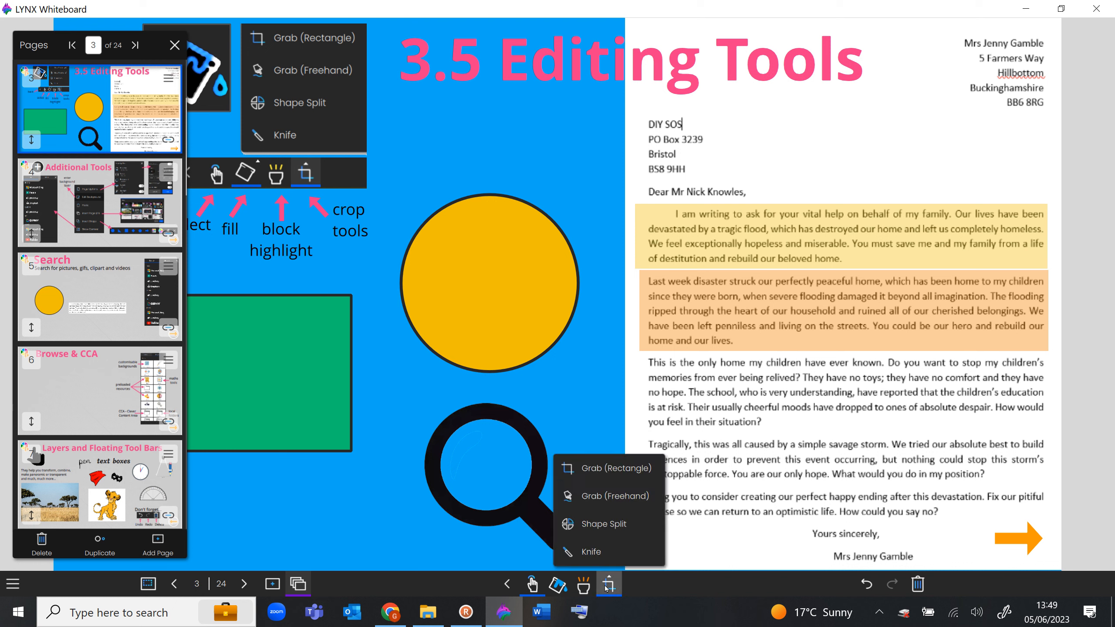
{"action": "left_click", "coordinate": [623, 498]}
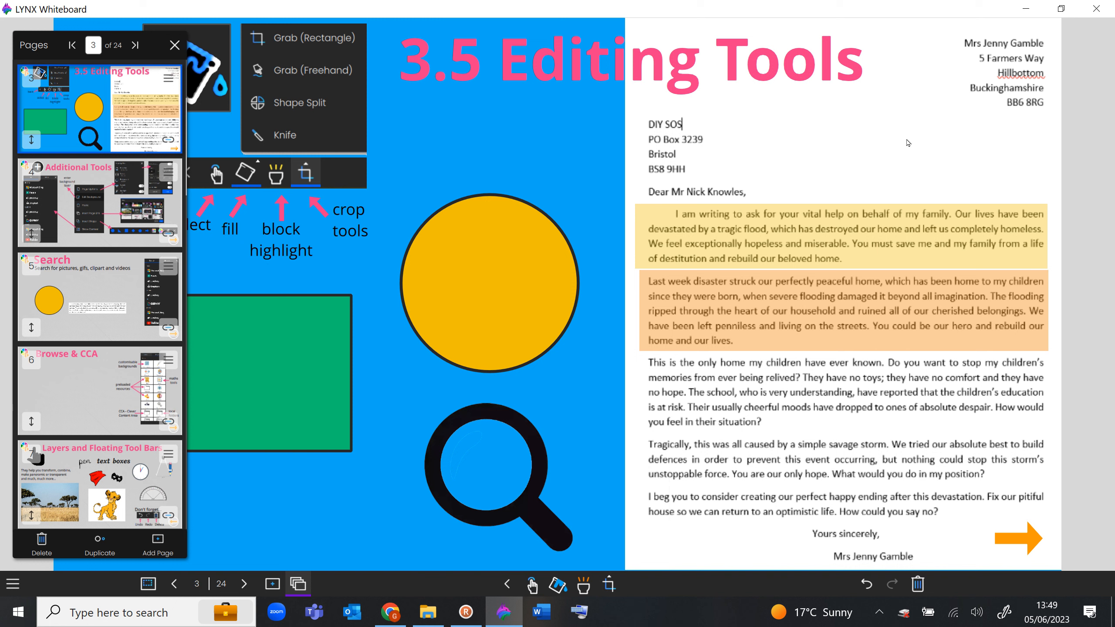
{"action": "mouse_move", "coordinate": [960, 45]}
{"action": "left_mouse_down"}
{"action": "mouse_move", "coordinate": [973, 31]}
{"action": "mouse_move", "coordinate": [1049, 40]}
{"action": "mouse_move", "coordinate": [1043, 115]}
{"action": "mouse_move", "coordinate": [1005, 127]}
{"action": "mouse_move", "coordinate": [968, 118]}
{"action": "mouse_move", "coordinate": [959, 45]}
{"action": "left_mouse_up"}
{"action": "mouse_move", "coordinate": [1051, 125]}
{"action": "left_mouse_down"}
{"action": "mouse_move", "coordinate": [780, 143]}
{"action": "mouse_move", "coordinate": [551, 132]}
{"action": "left_mouse_up"}
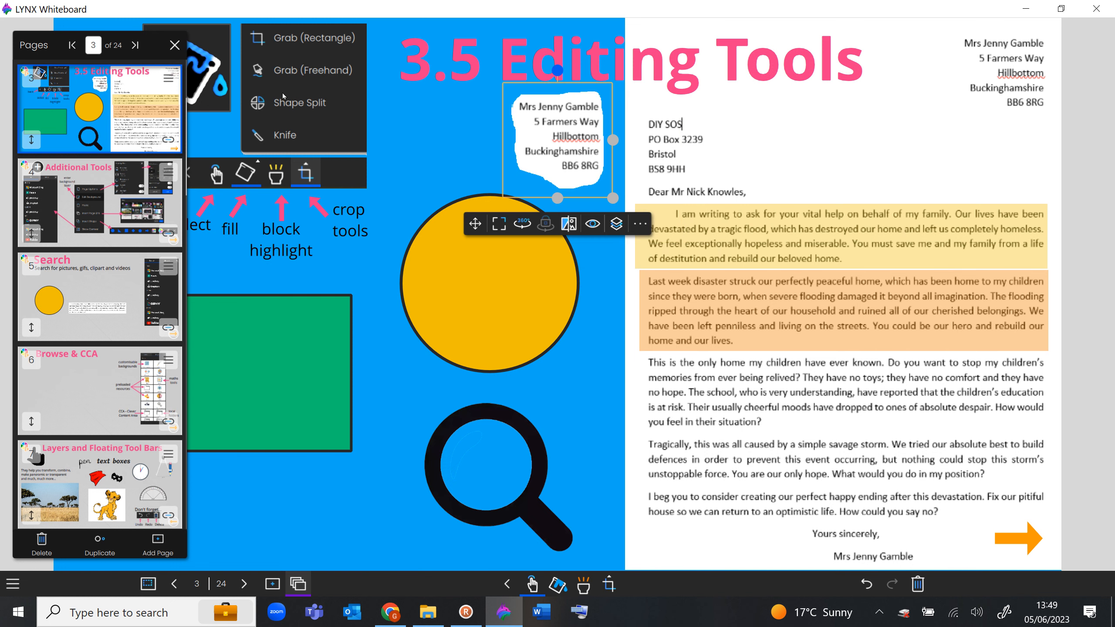
{"action": "left_click", "coordinate": [175, 45]}
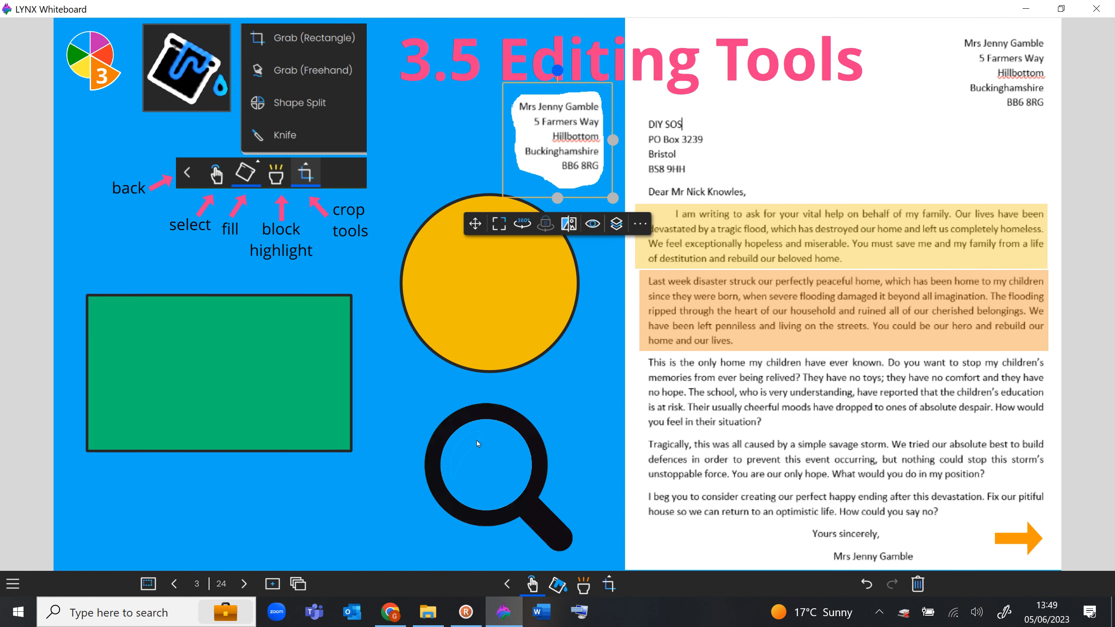
Divide the yellow circle into six equal sectors with Shape Split
{"action": "left_click", "coordinate": [610, 584]}
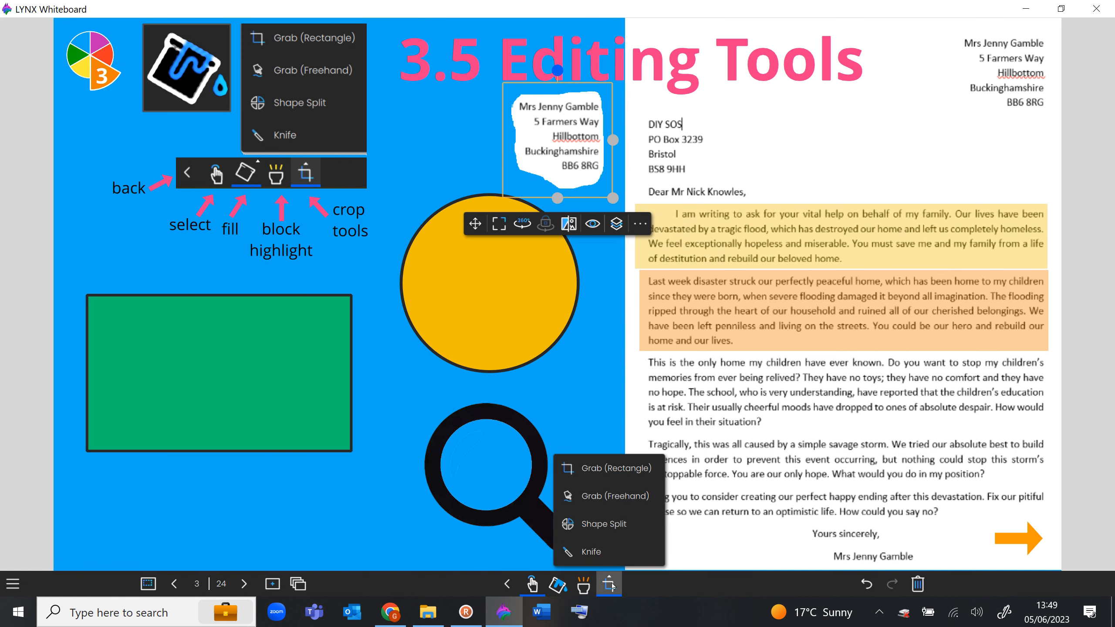
{"action": "left_click", "coordinate": [588, 526]}
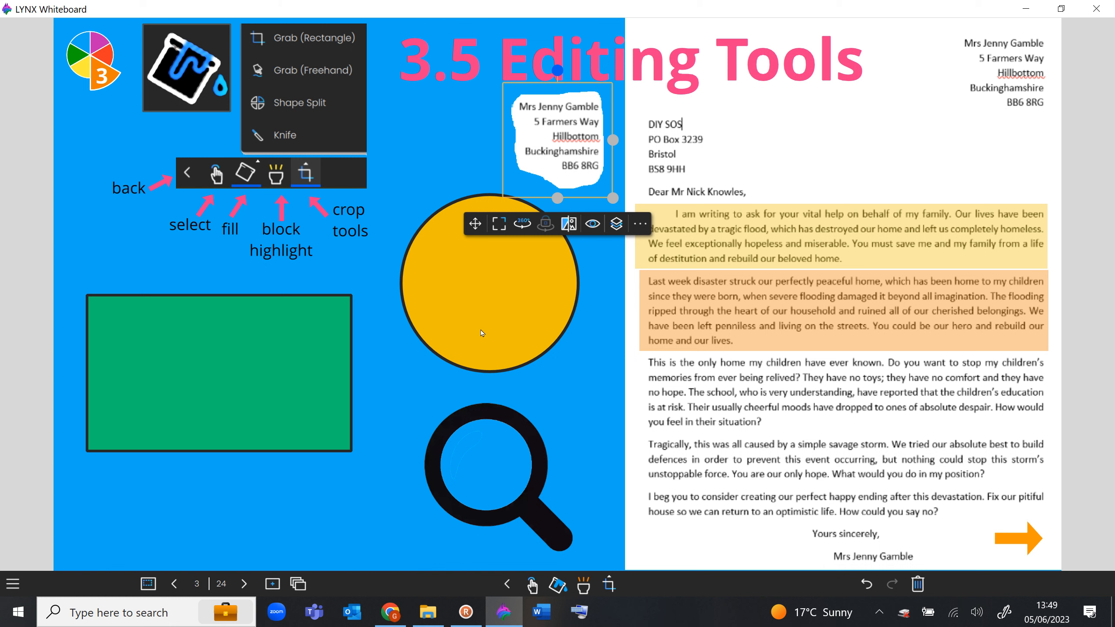
{"action": "left_click", "coordinate": [547, 263]}
{"action": "left_click", "coordinate": [550, 299]}
{"action": "left_click", "coordinate": [526, 342]}
{"action": "left_click", "coordinate": [502, 353]}
{"action": "left_click", "coordinate": [465, 353]}
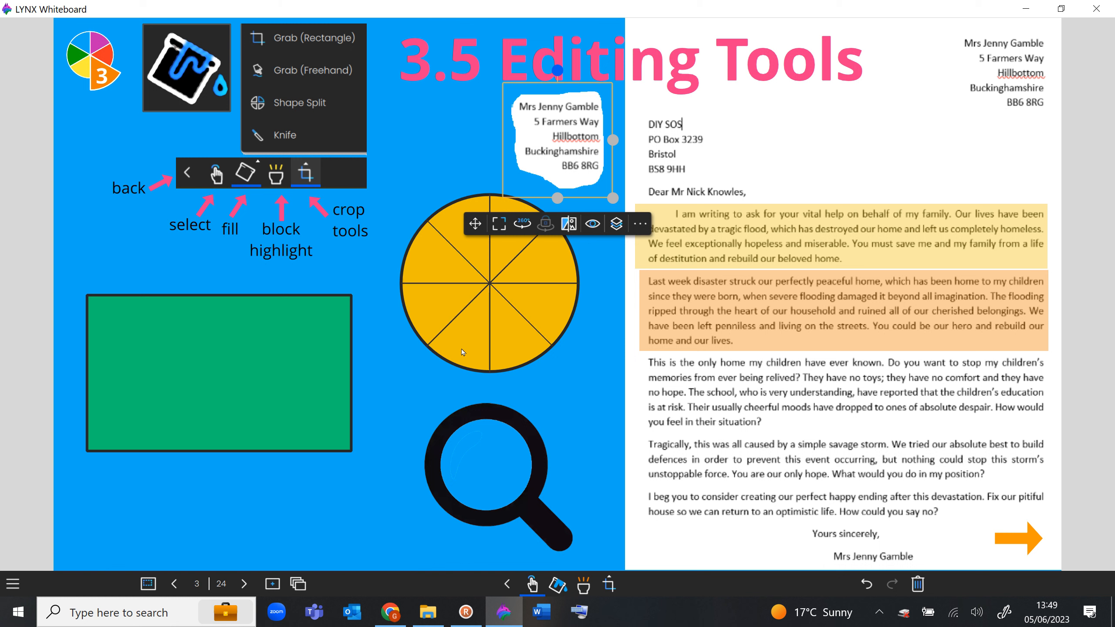
Pull the lower-right and left sectors out of the circle, and slightly narrow the left sector by raising its lower edge
{"action": "mouse_move", "coordinate": [440, 342]}
{"action": "left_mouse_down"}
{"action": "mouse_move", "coordinate": [424, 308]}
{"action": "mouse_move", "coordinate": [429, 268]}
{"action": "mouse_move", "coordinate": [431, 310]}
{"action": "mouse_move", "coordinate": [454, 332]}
{"action": "mouse_move", "coordinate": [520, 334]}
{"action": "mouse_move", "coordinate": [549, 375]}
{"action": "left_mouse_up"}
{"action": "left_click_drag", "start_coordinate": [436, 295], "coordinate": [394, 296]}
{"action": "mouse_move", "coordinate": [370, 340]}
{"action": "left_mouse_down"}
{"action": "mouse_move", "coordinate": [366, 307]}
{"action": "mouse_move", "coordinate": [364, 319]}
{"action": "left_mouse_up"}
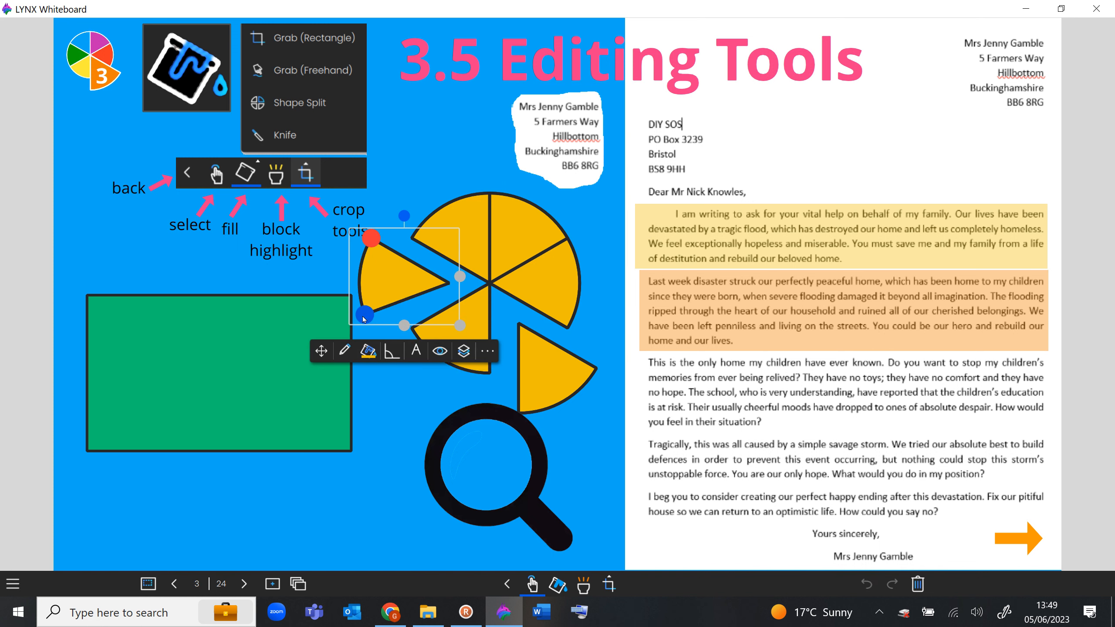
Fill the detached left sector with red (#f03737) and deselect it
{"action": "left_click", "coordinate": [366, 350]}
{"action": "left_click", "coordinate": [357, 378]}
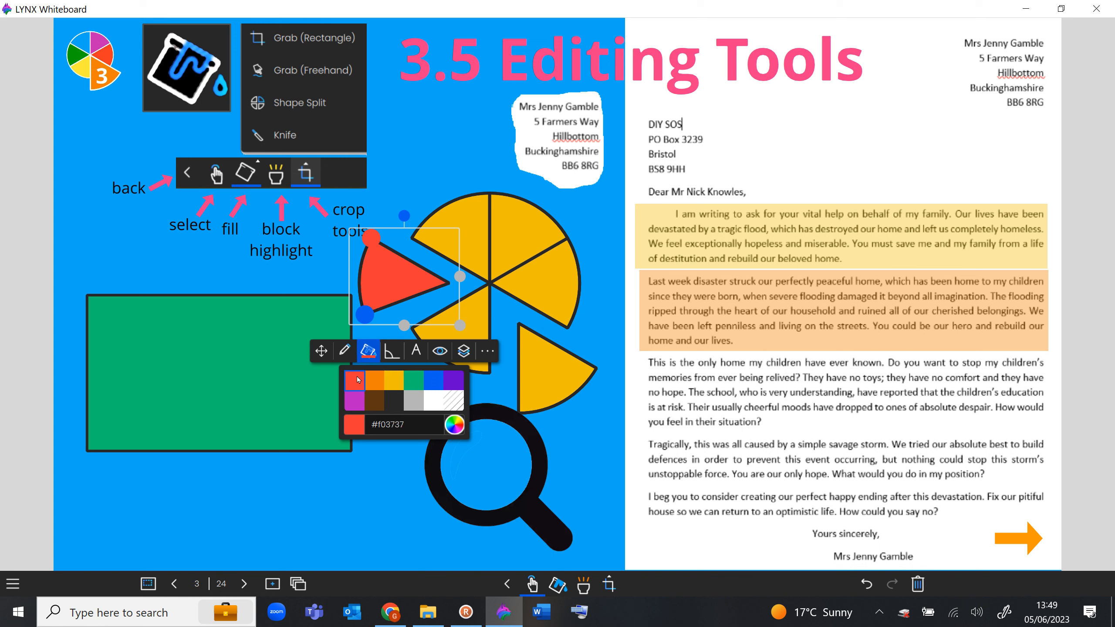
{"action": "left_click", "coordinate": [376, 490]}
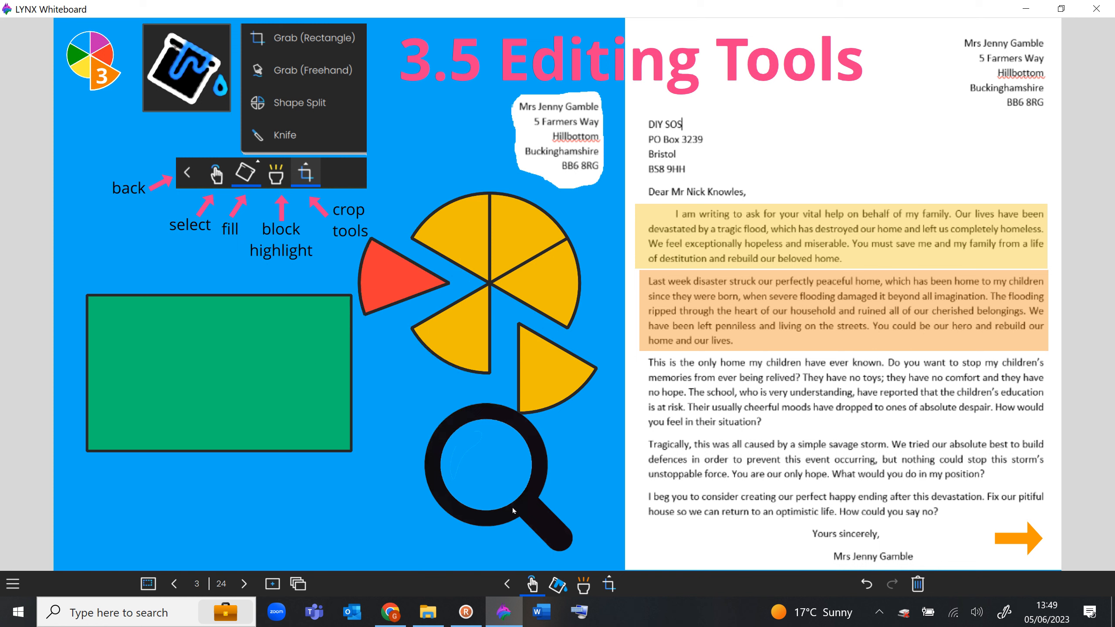
Open the crop tool options for another edit
{"action": "left_click", "coordinate": [609, 584]}
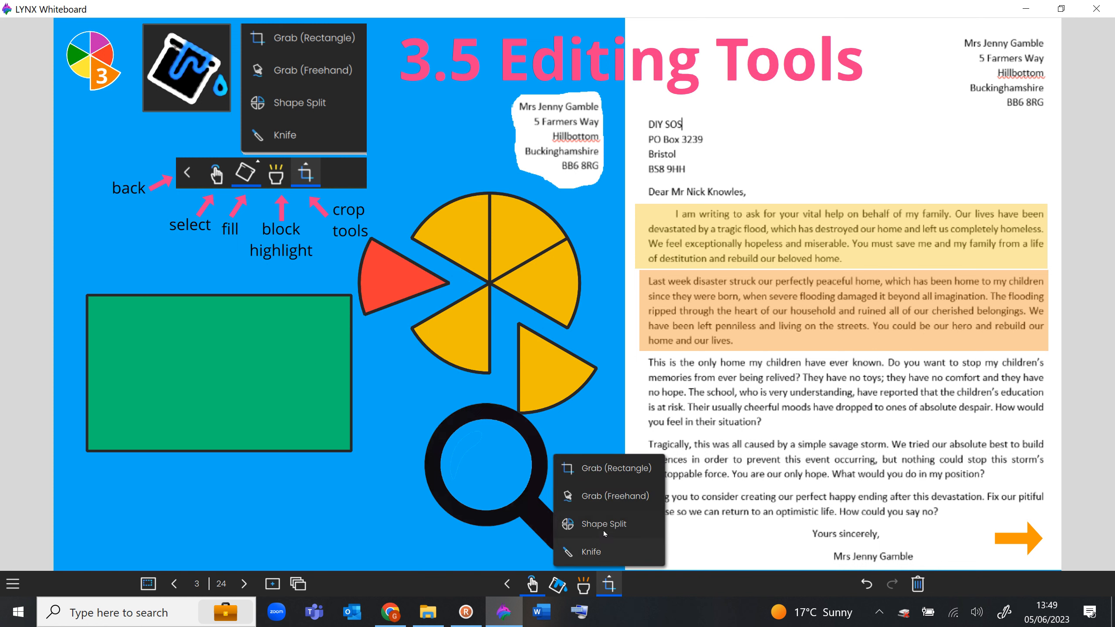